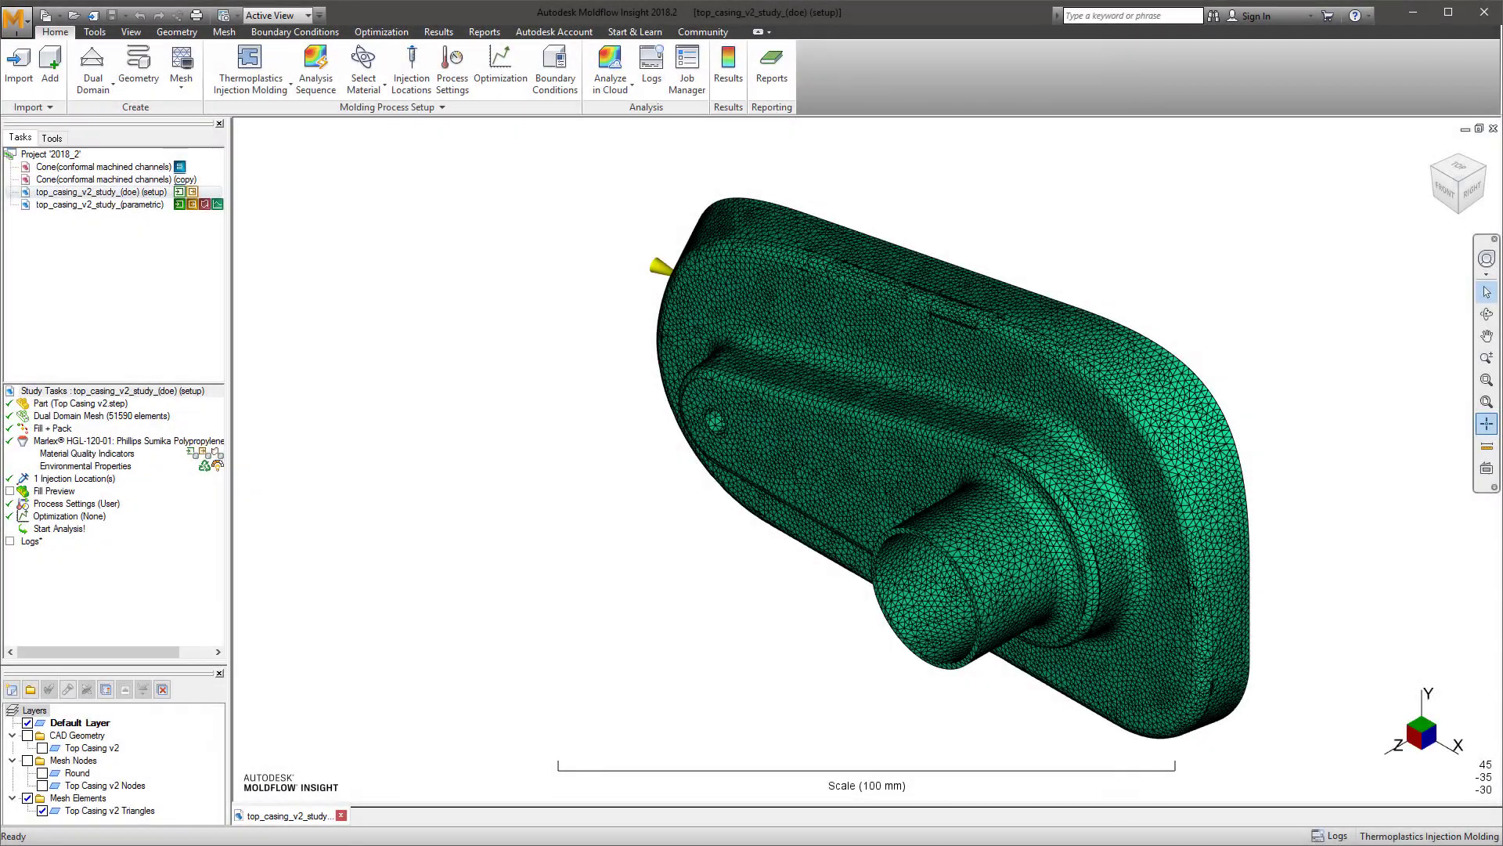
- Zoom in on the small rib and measure its height between two nodes (3.91 mm)
mouse_move(1338, 509)
middle_down()
mouse_move(1107, 477)
mouse_move(906, 490)
mouse_move(869, 462)
middle_up()
click(1487, 379)
drag(932, 231, 1048, 346)
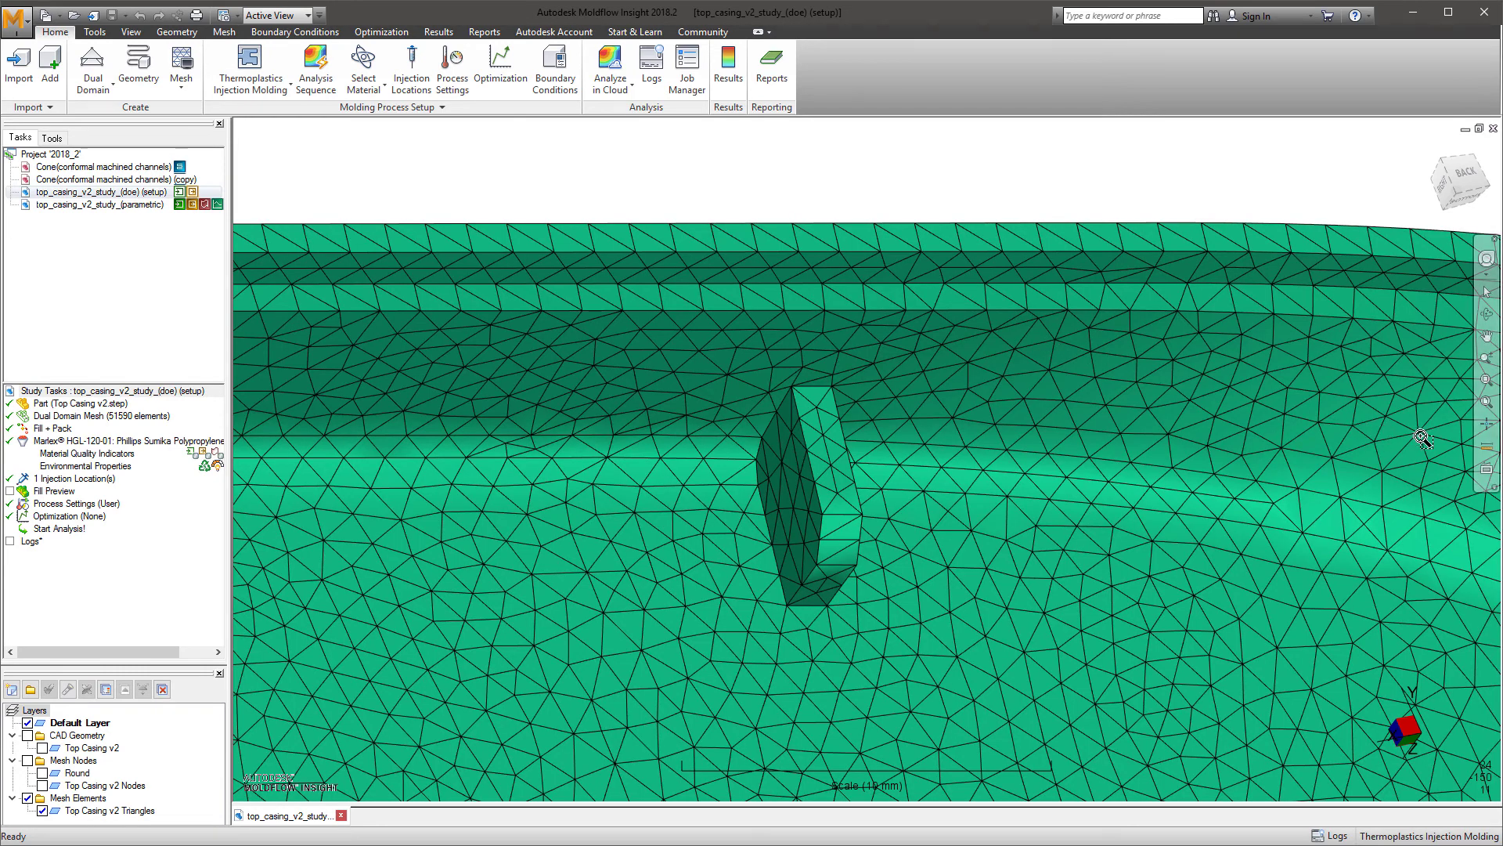
click(793, 390)
click(824, 514)
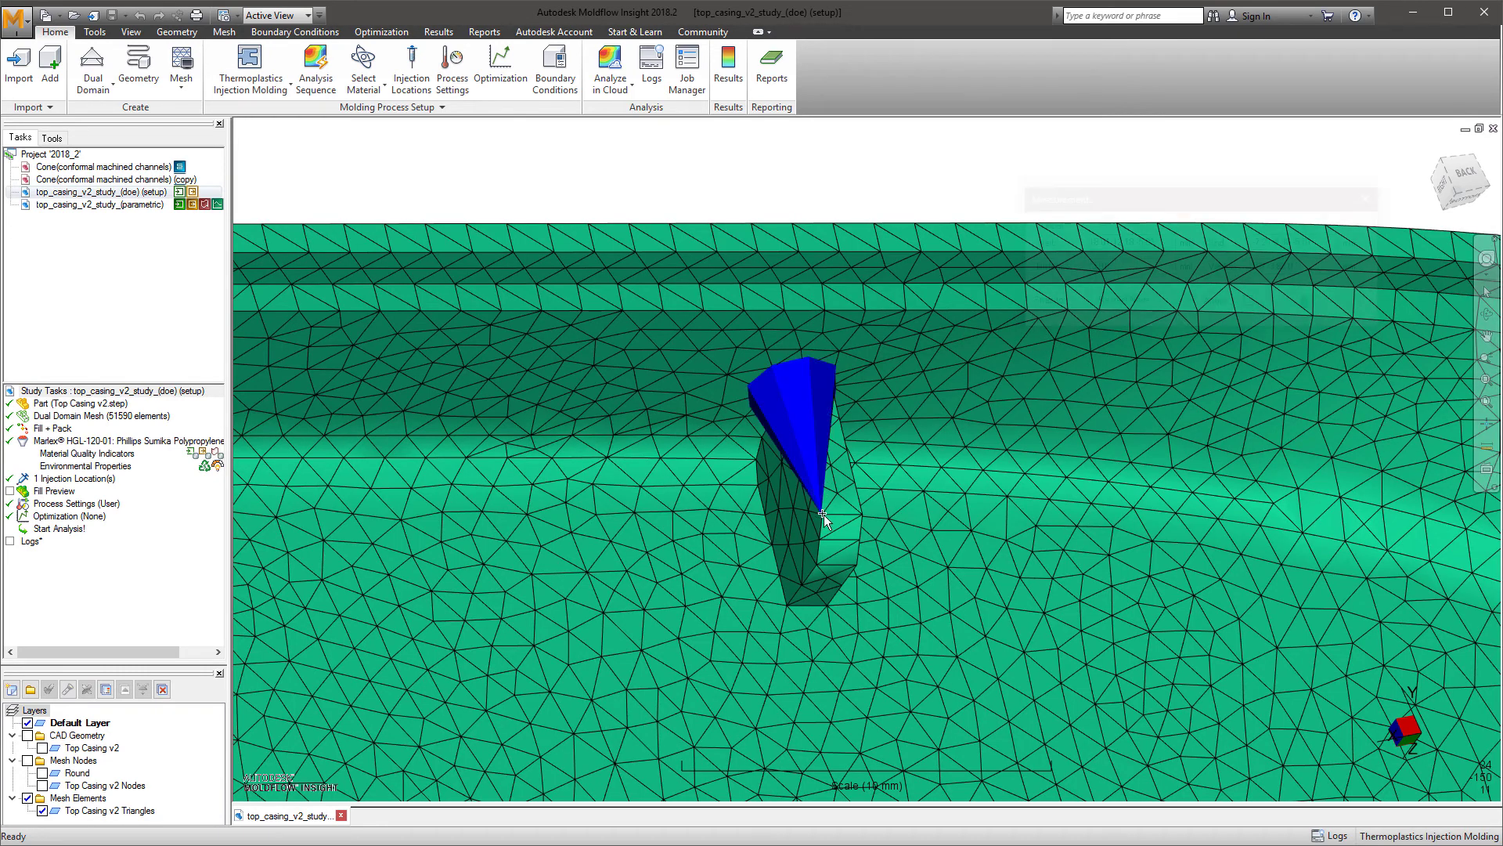
- Close the measurement results and return the whole casing to the front view
click(1367, 202)
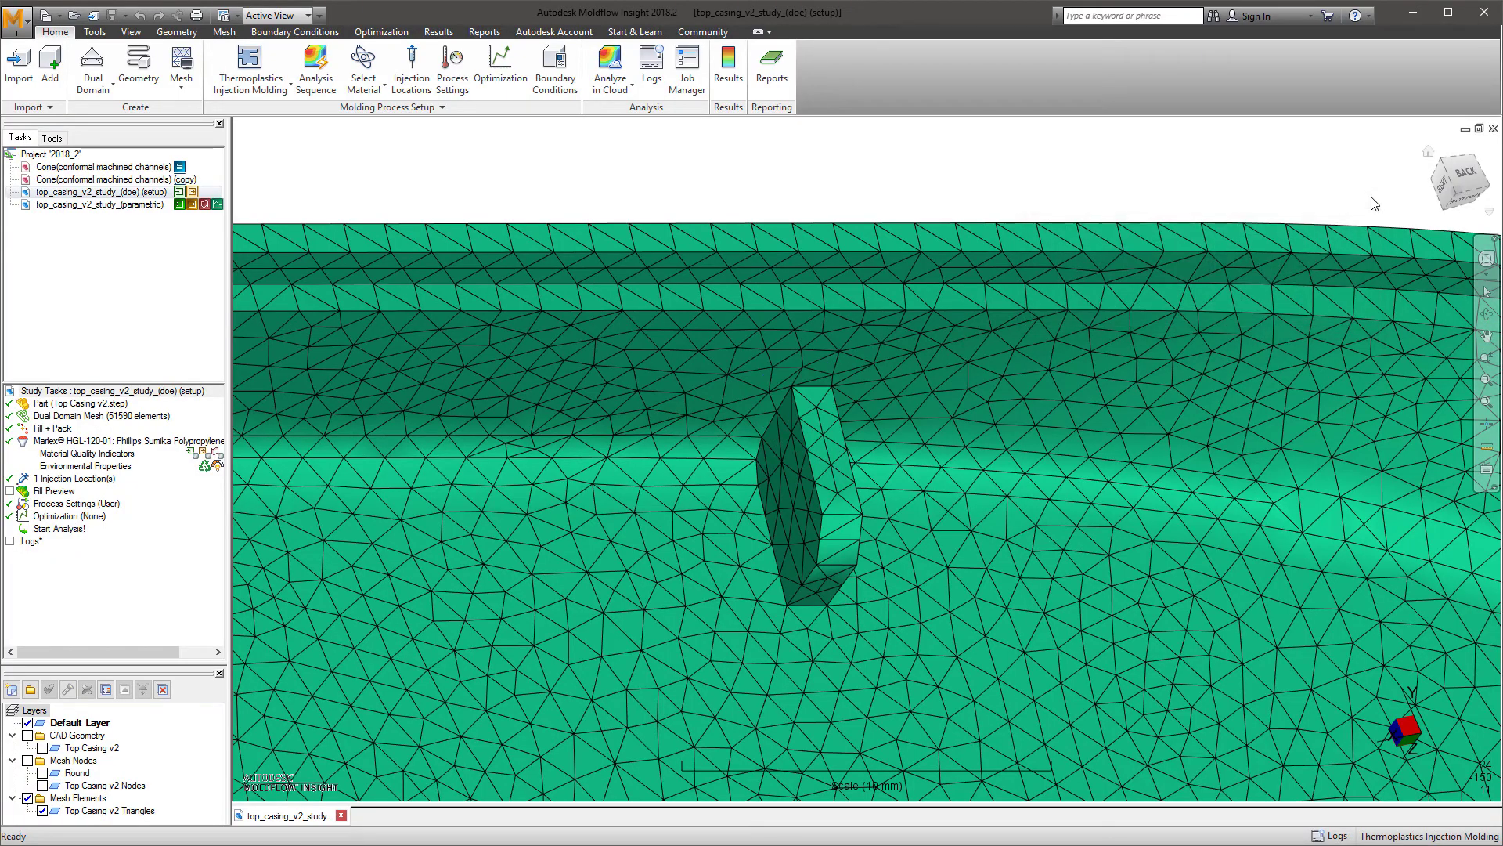
click(1430, 157)
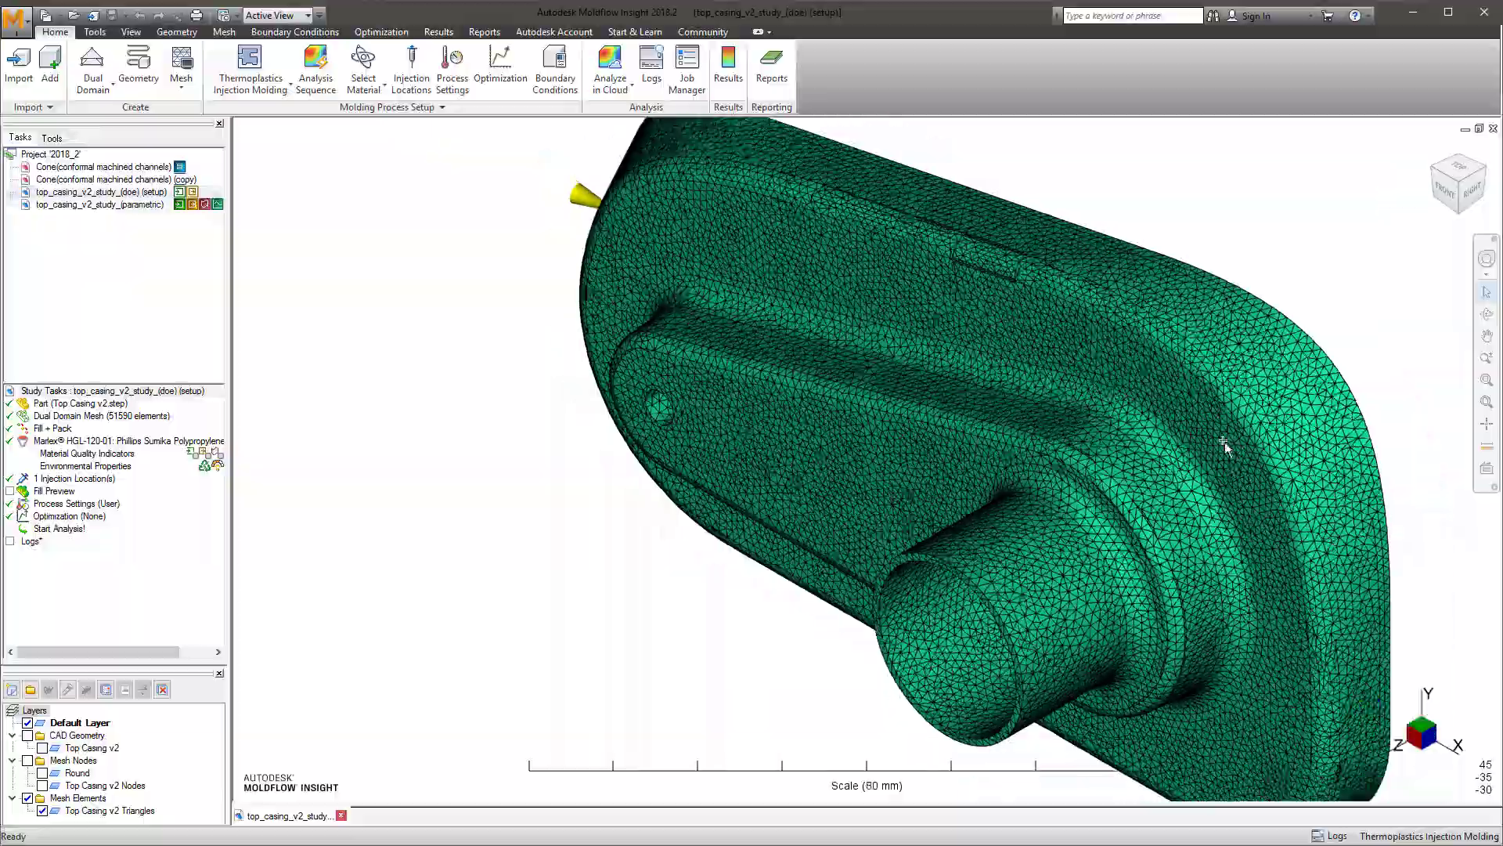
mouse_move(1224, 441)
middle_down()
mouse_move(1116, 561)
mouse_move(1223, 362)
mouse_move(1229, 440)
mouse_move(1191, 577)
middle_up()
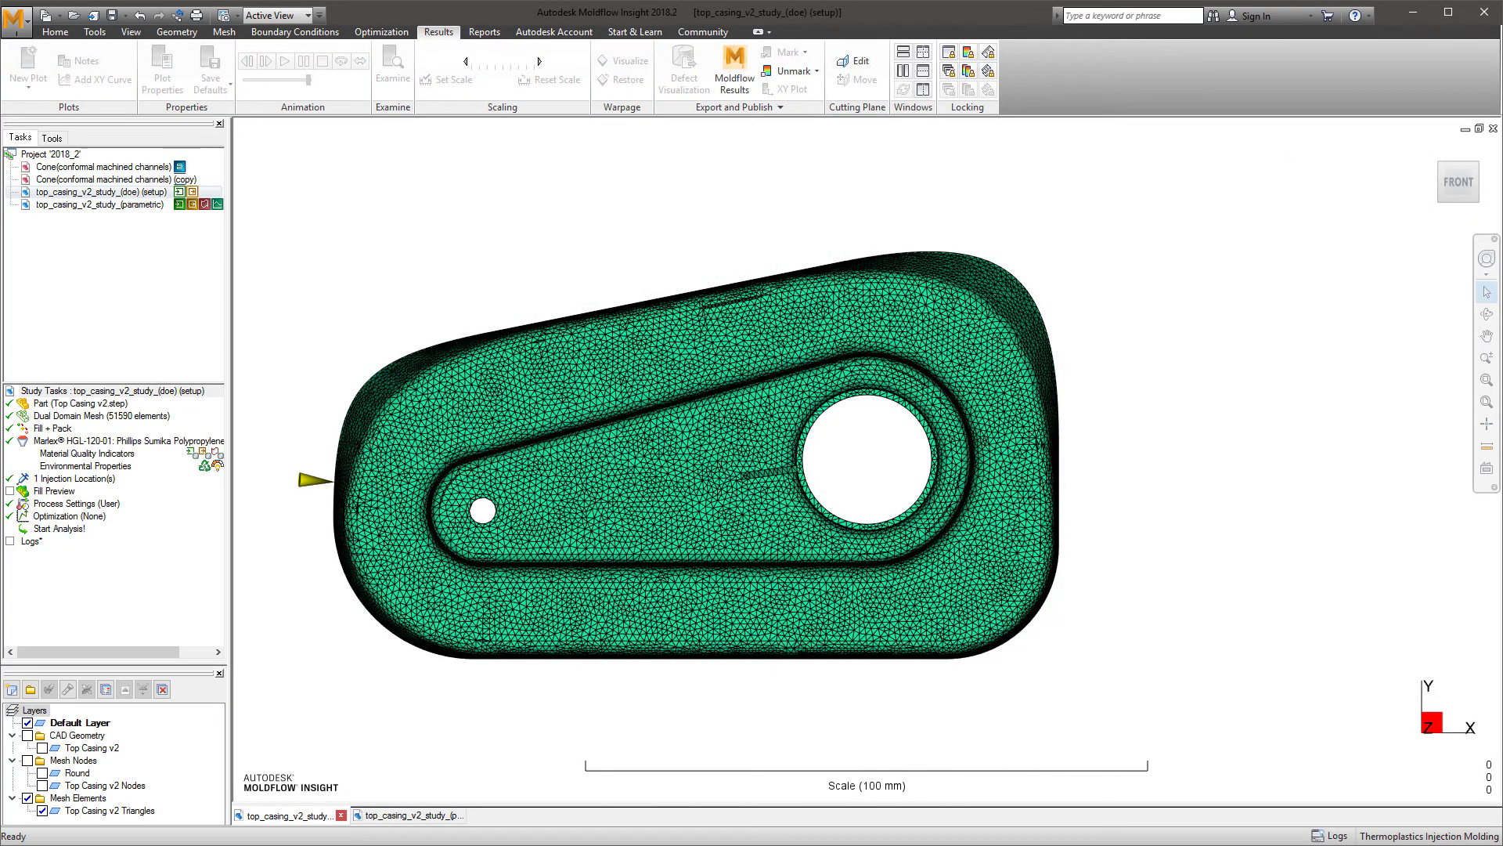
- Plot the all-effects warp deflection (0.0454–0.7667 mm) and orbit to inspect the boss
scroll(866, 460, up, 5)
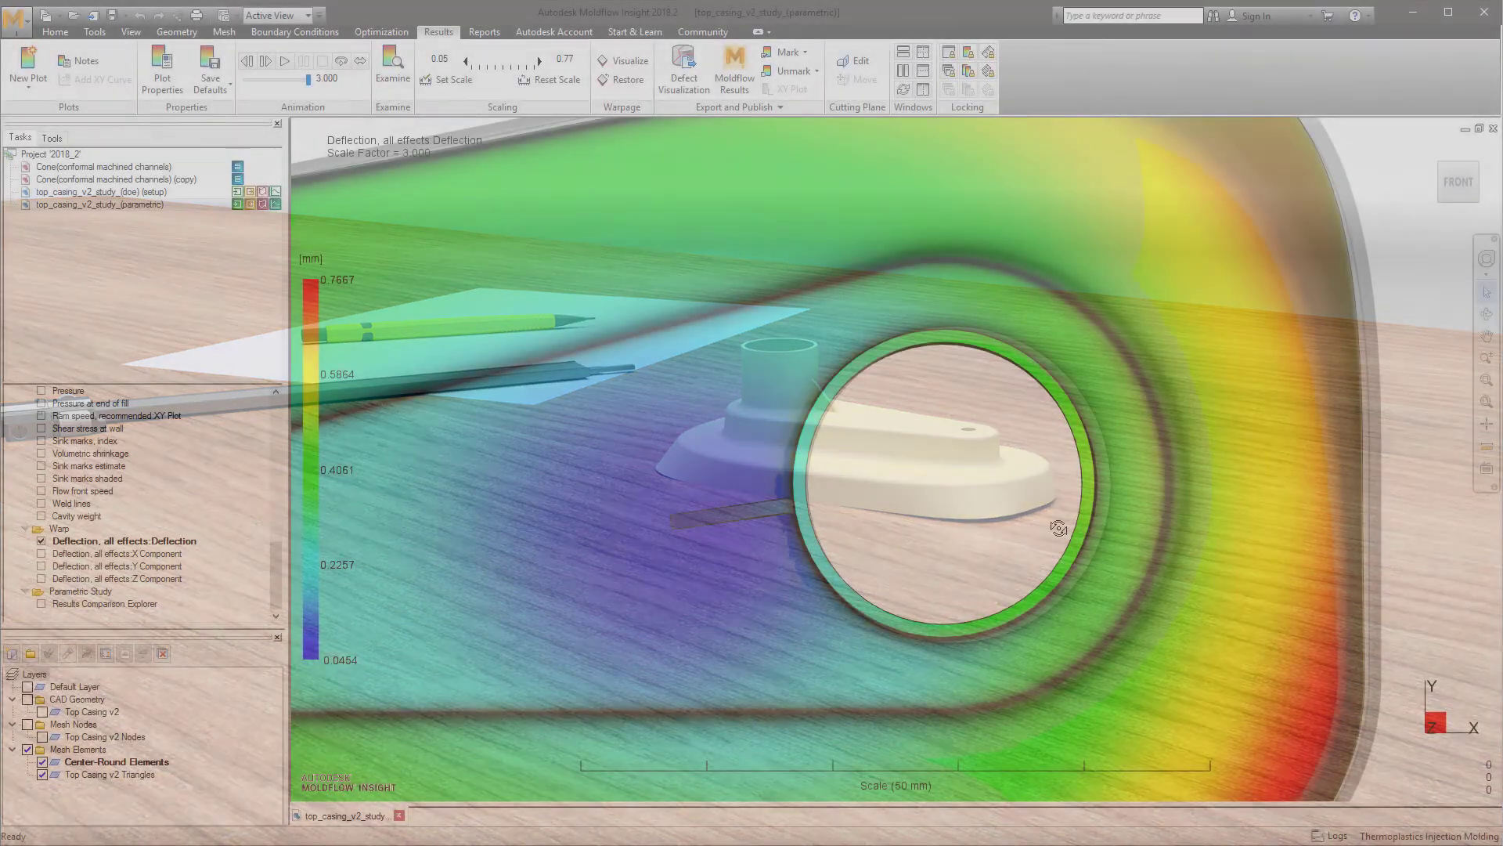
drag(1060, 527, 1129, 424)
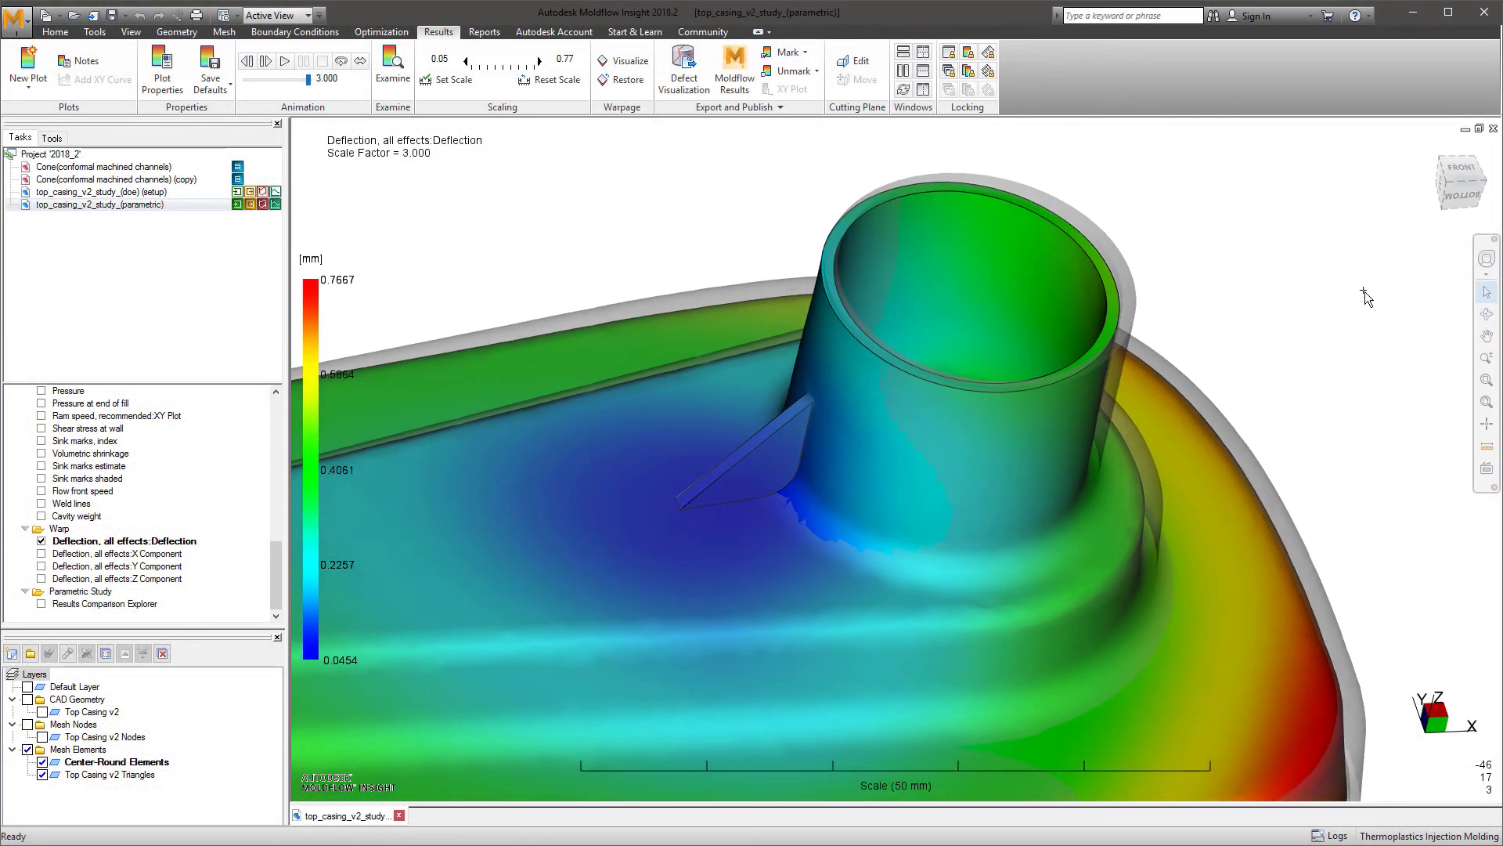
- From the front view, examine the deflection value at the flange's outer red edge
click(1452, 200)
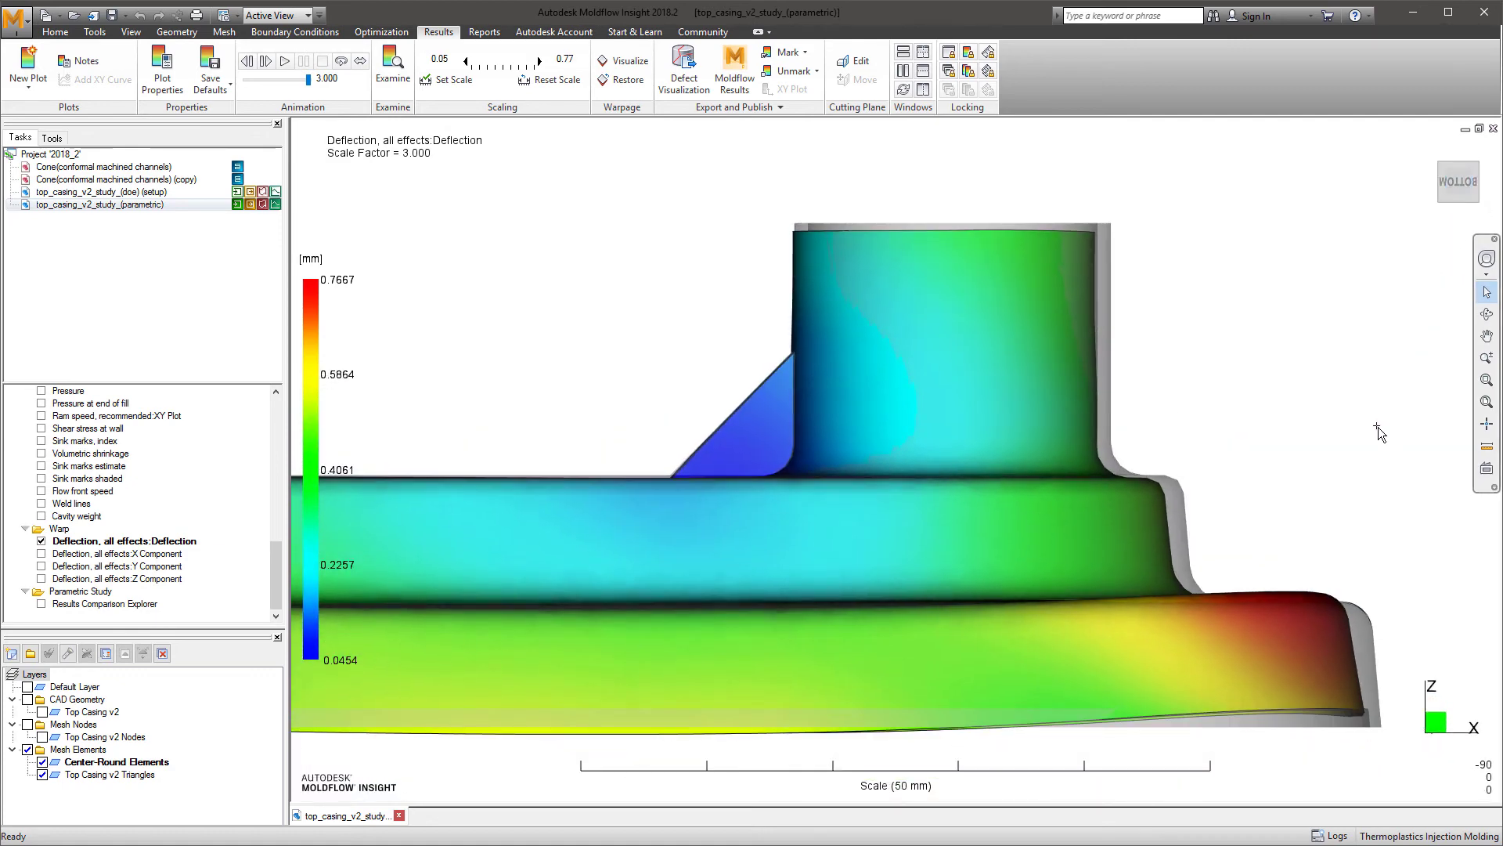
scroll(1319, 610, up, 5)
scroll(1253, 486, up, 4)
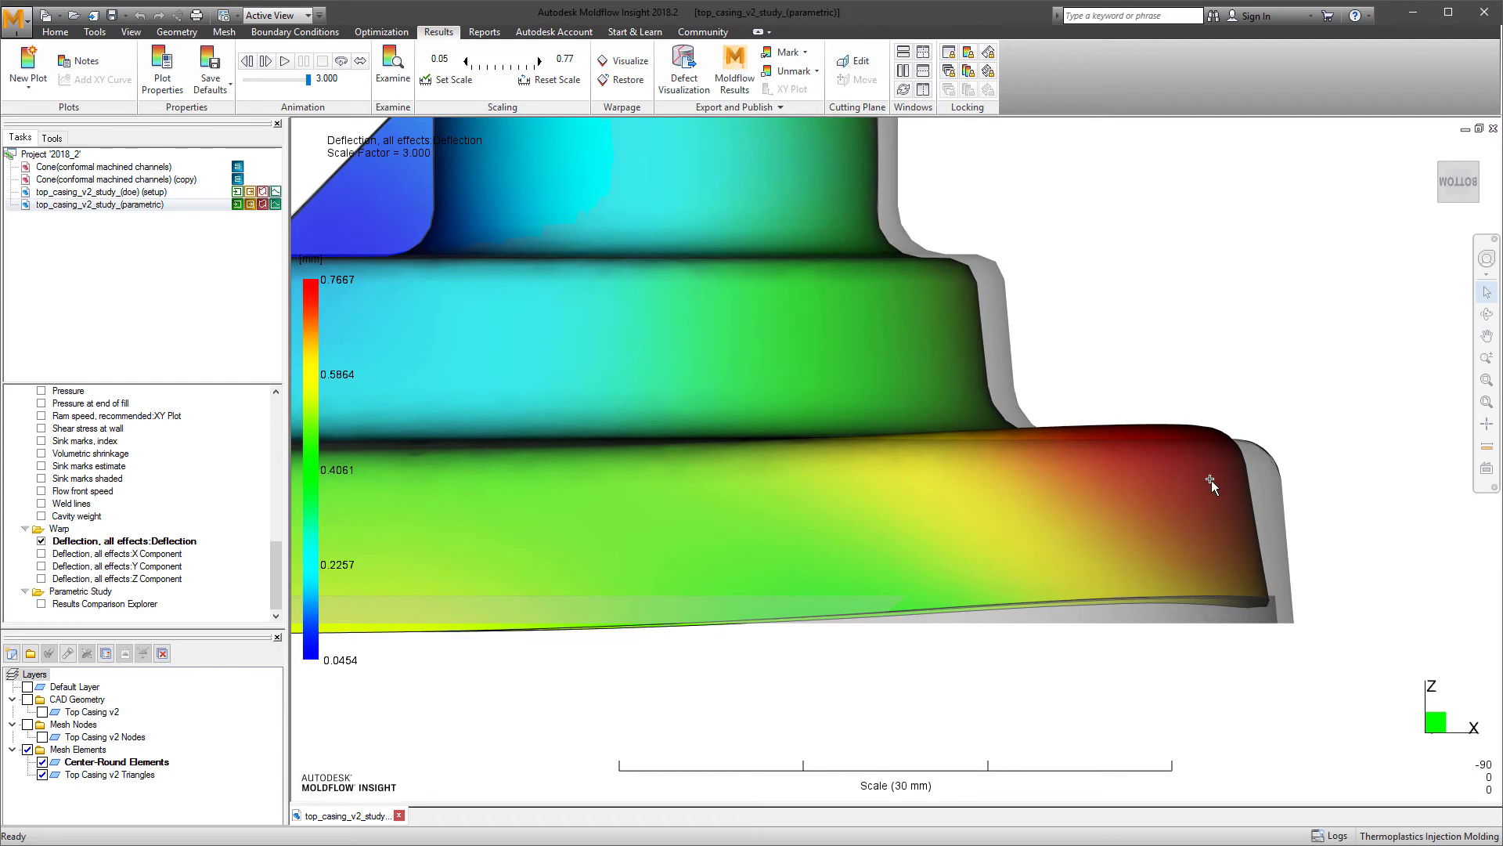
click(393, 69)
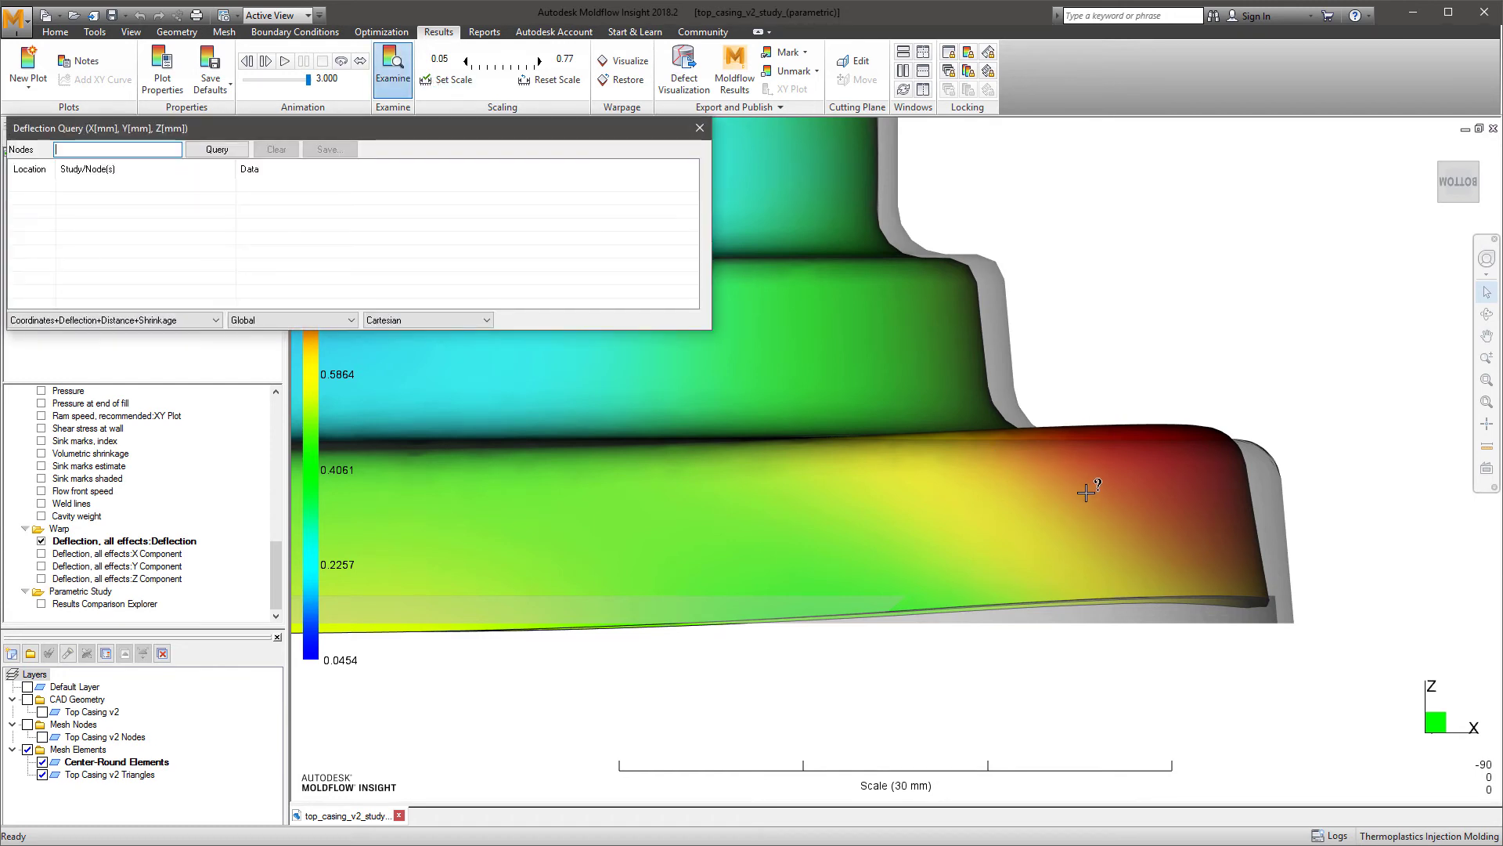
click(1261, 598)
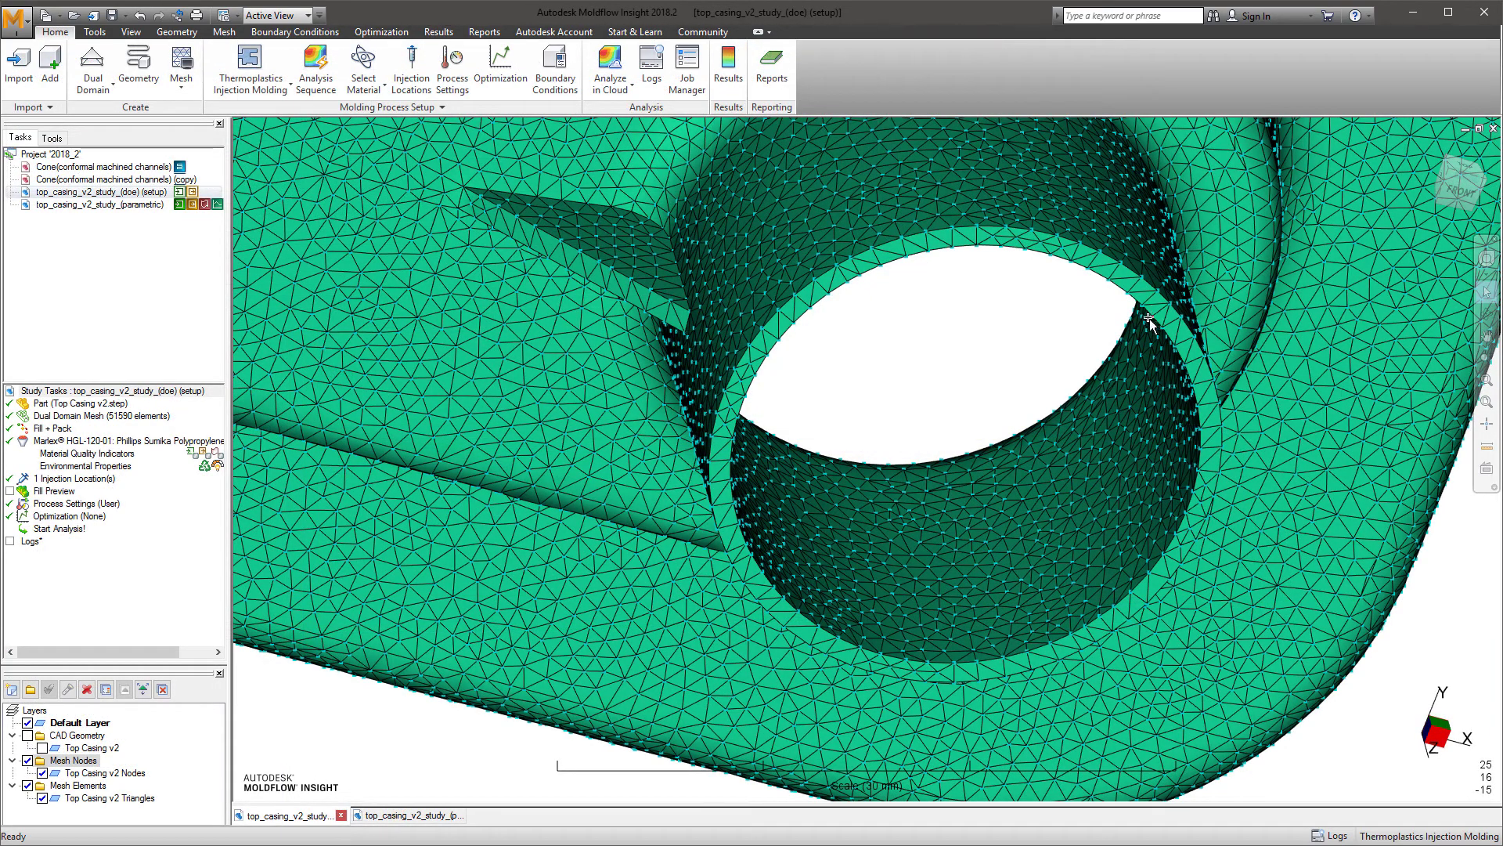
- Select all nodes on the large round boss's rim edge using Nodes on Same Edge
click(223, 32)
click(891, 52)
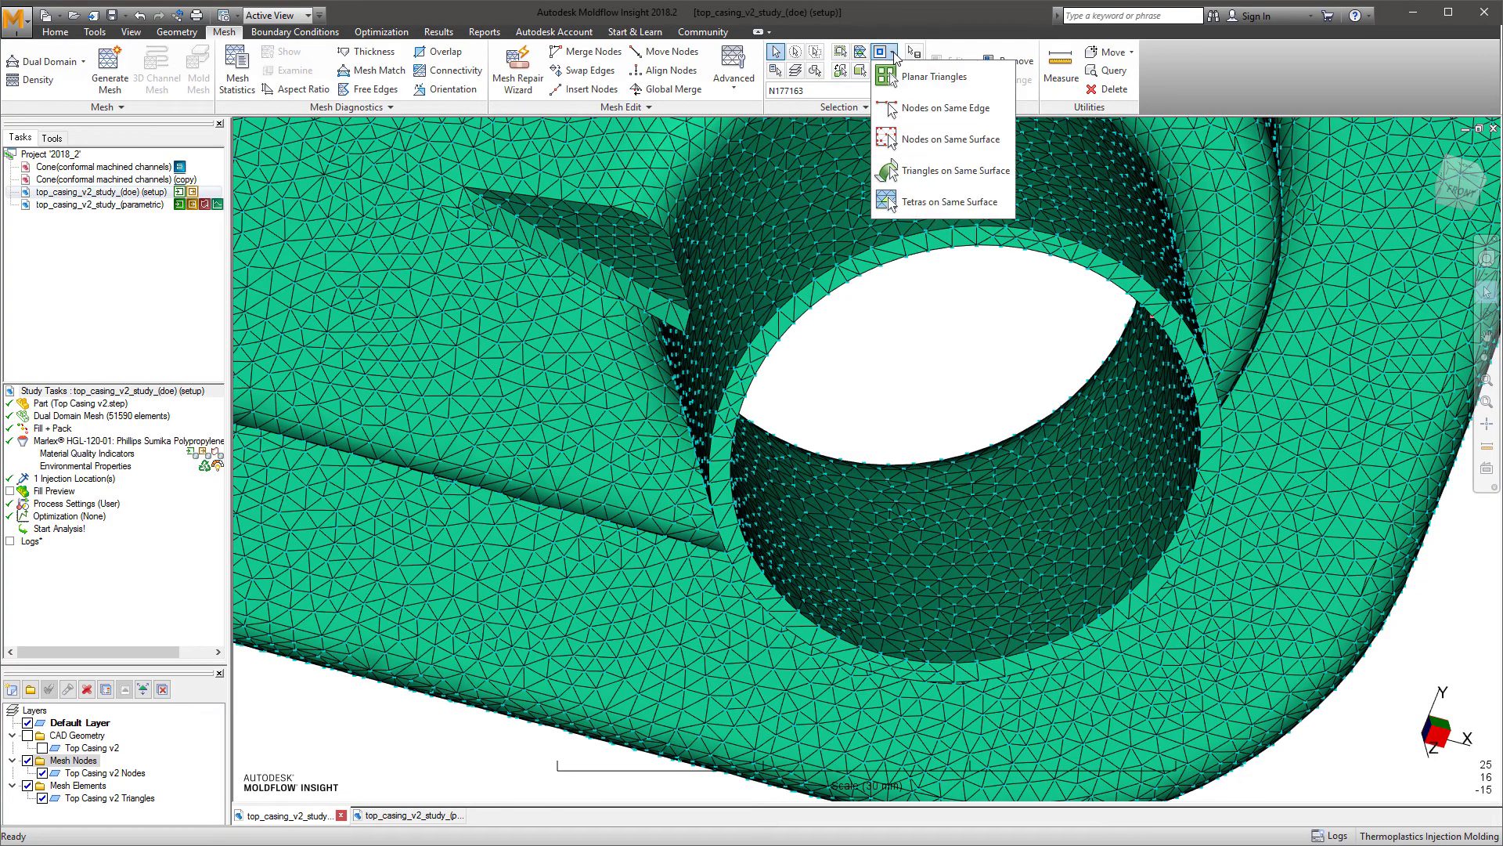
click(927, 110)
middle_drag(869, 349, 733, 345)
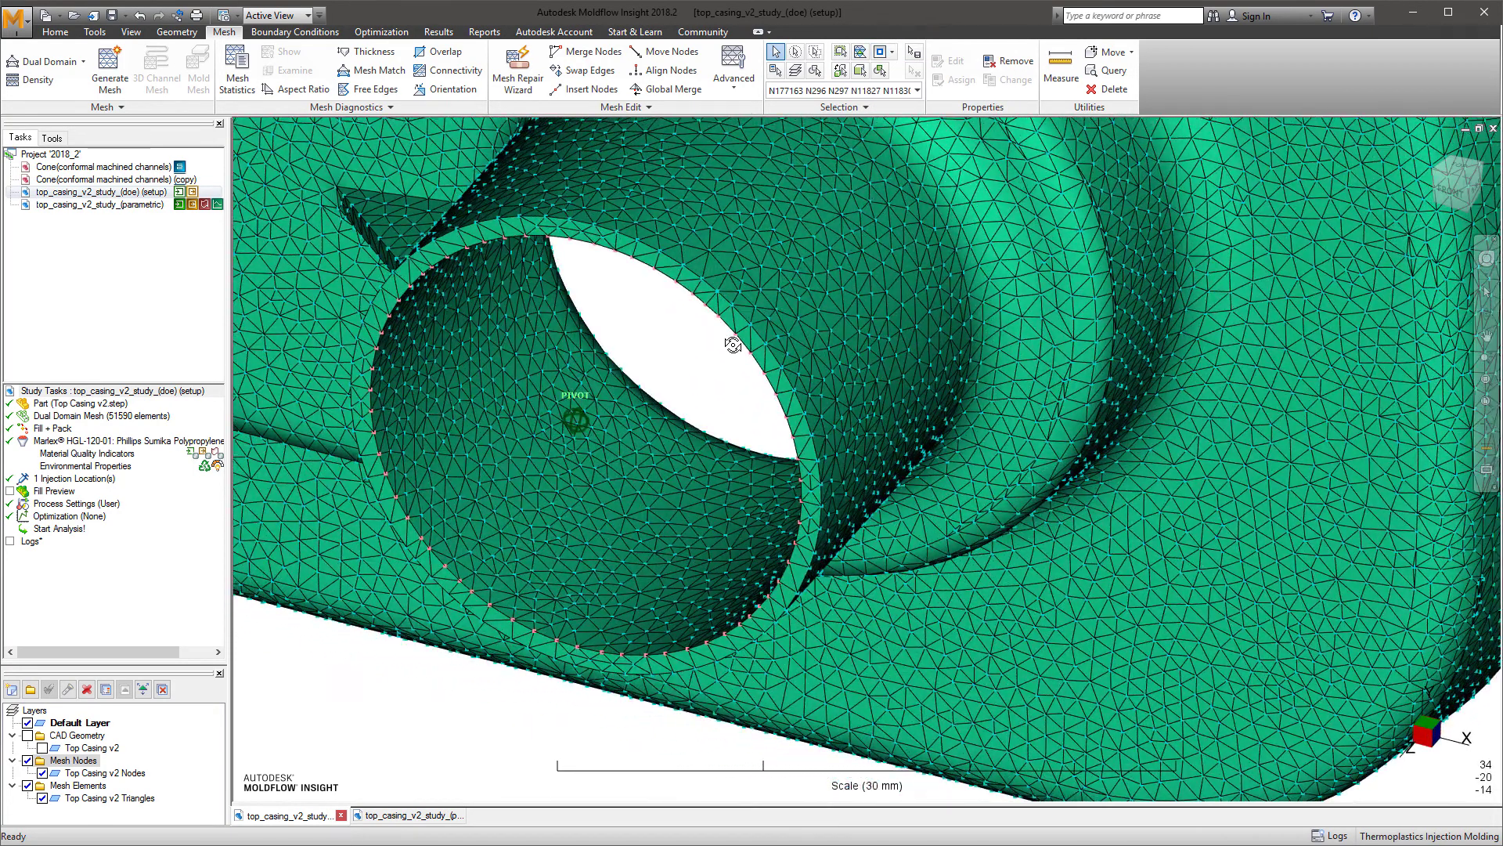
- Create a roundness criterion named Center_Round_Fit on the selected rim nodes
click(382, 32)
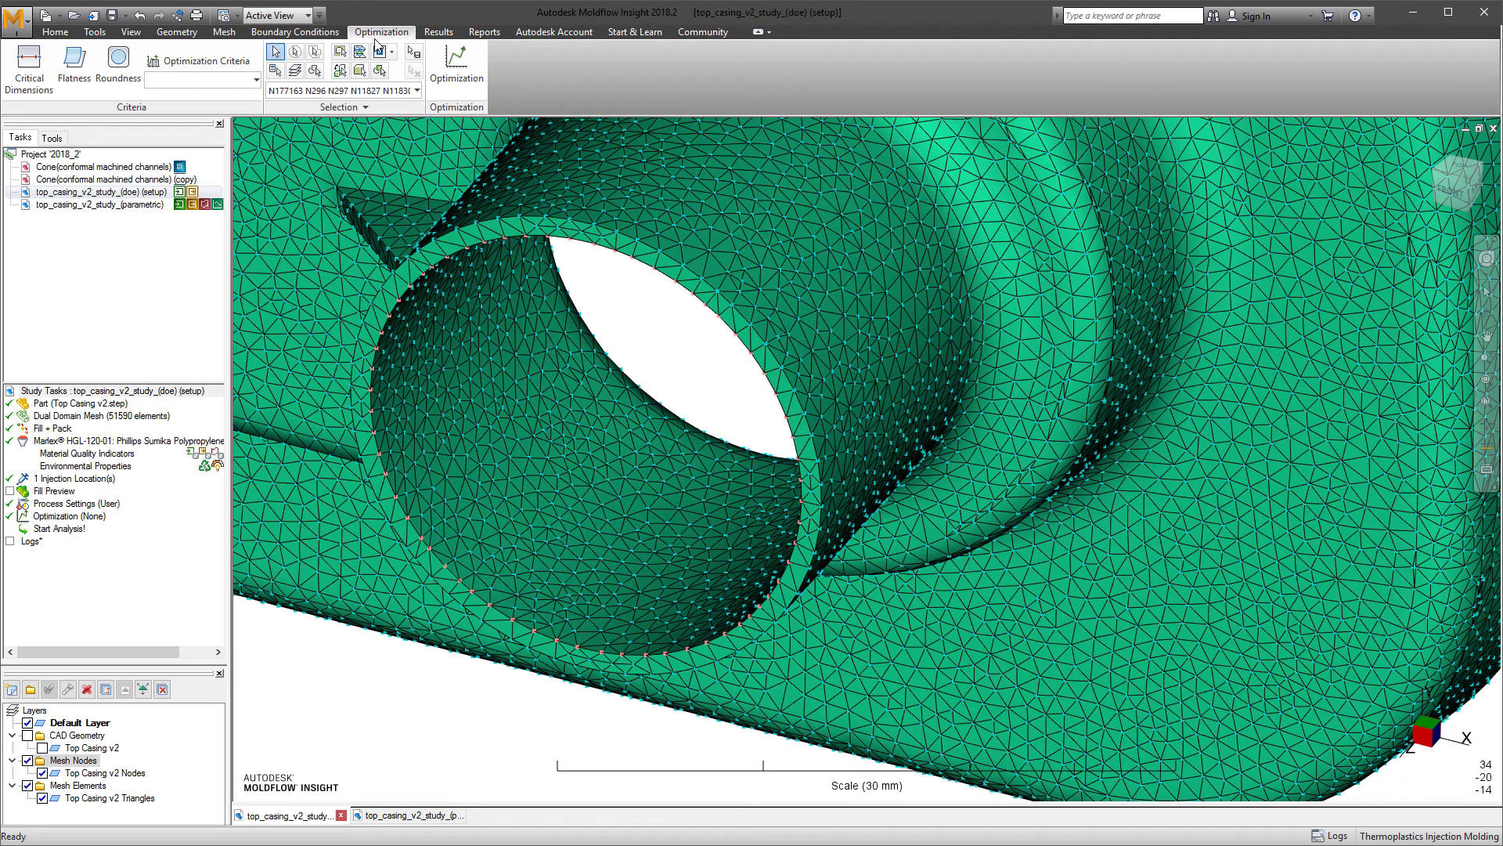
click(117, 71)
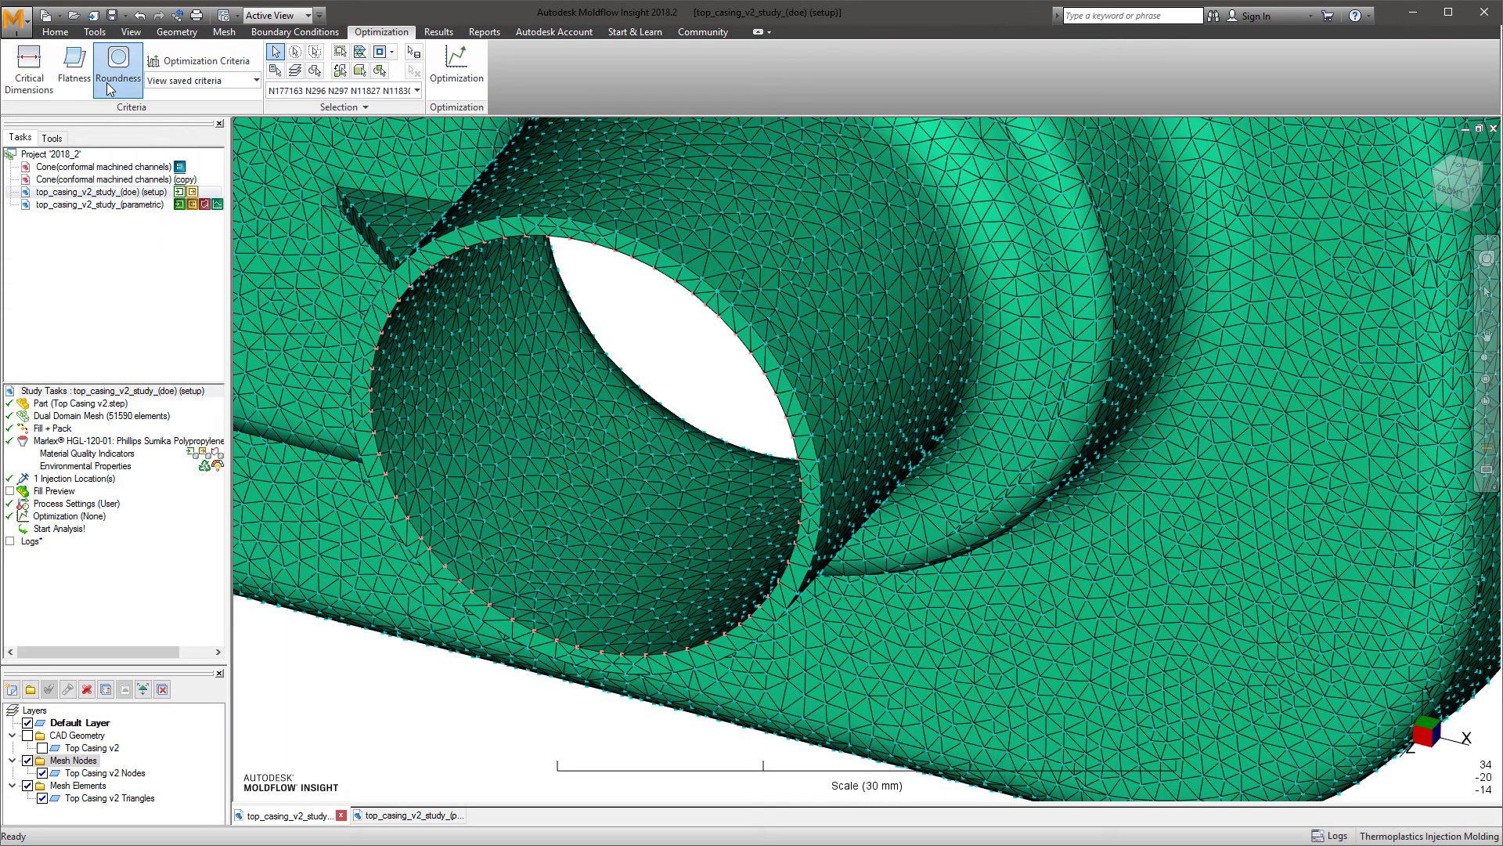
drag(240, 306, 284, 307)
click(196, 270)
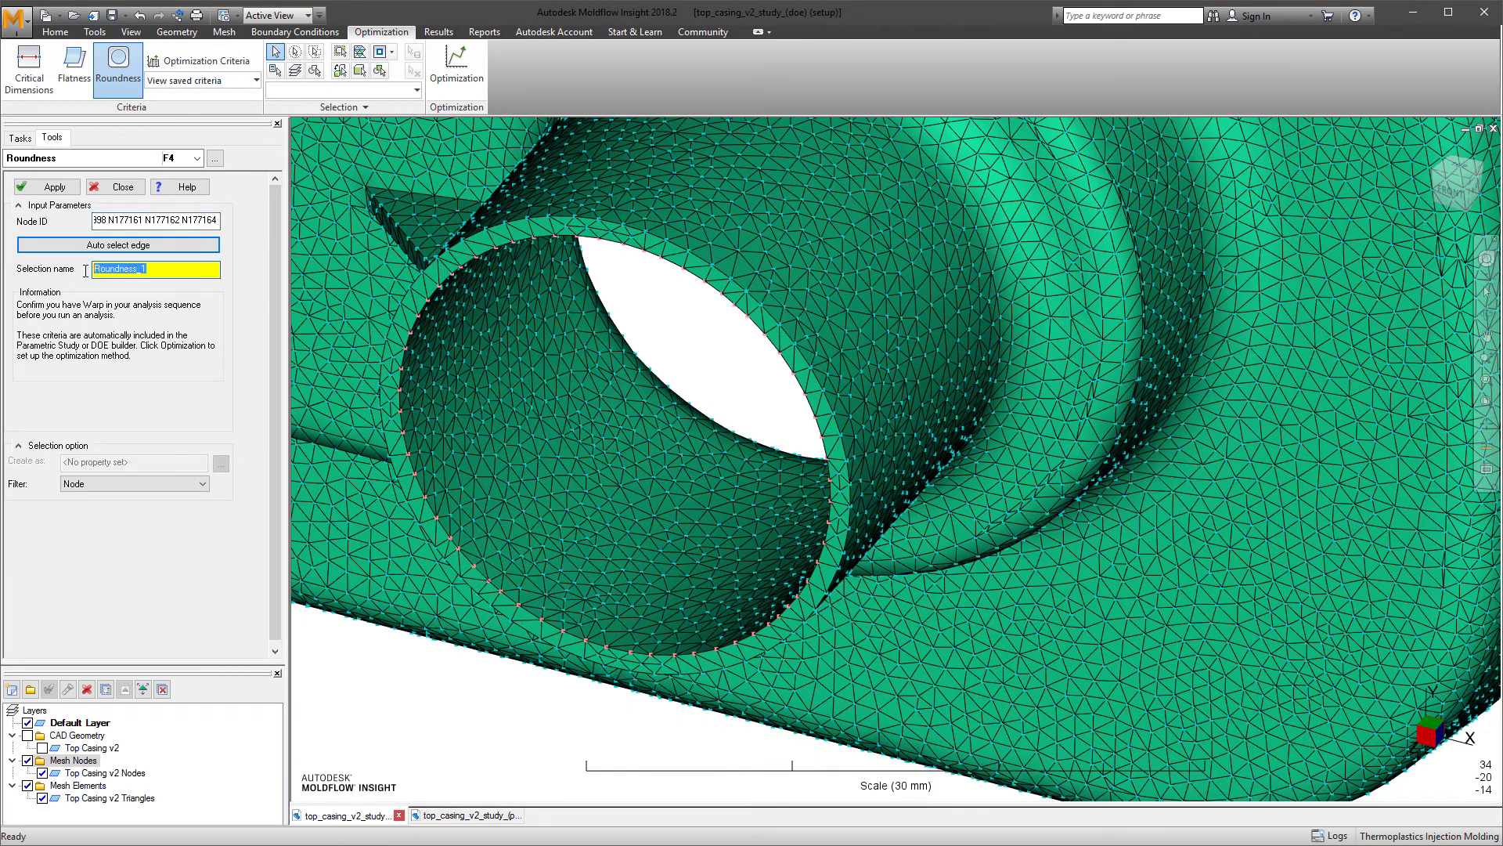
text(Center_Round_)
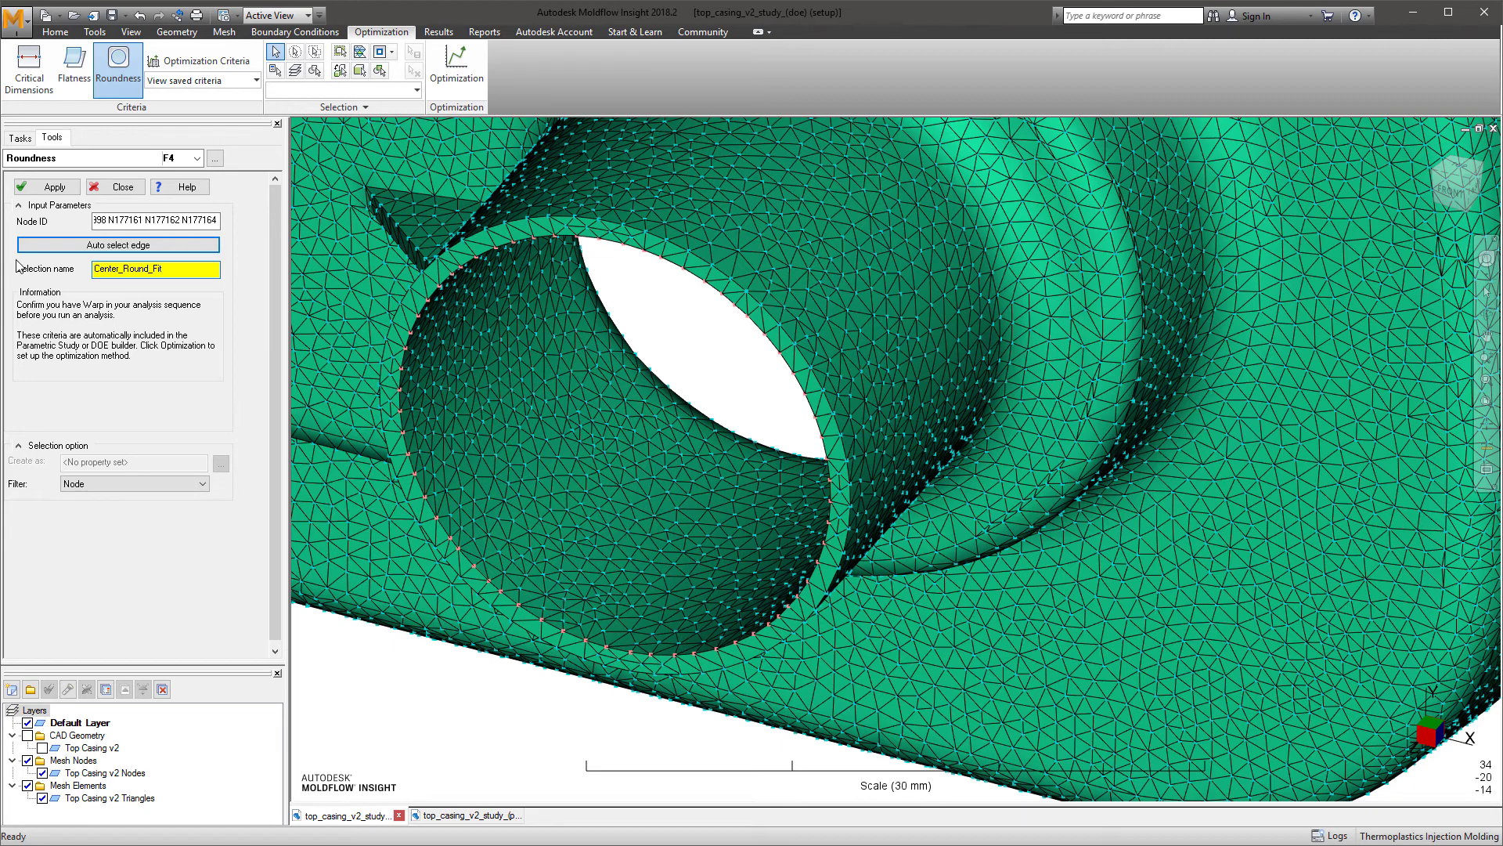
click(49, 186)
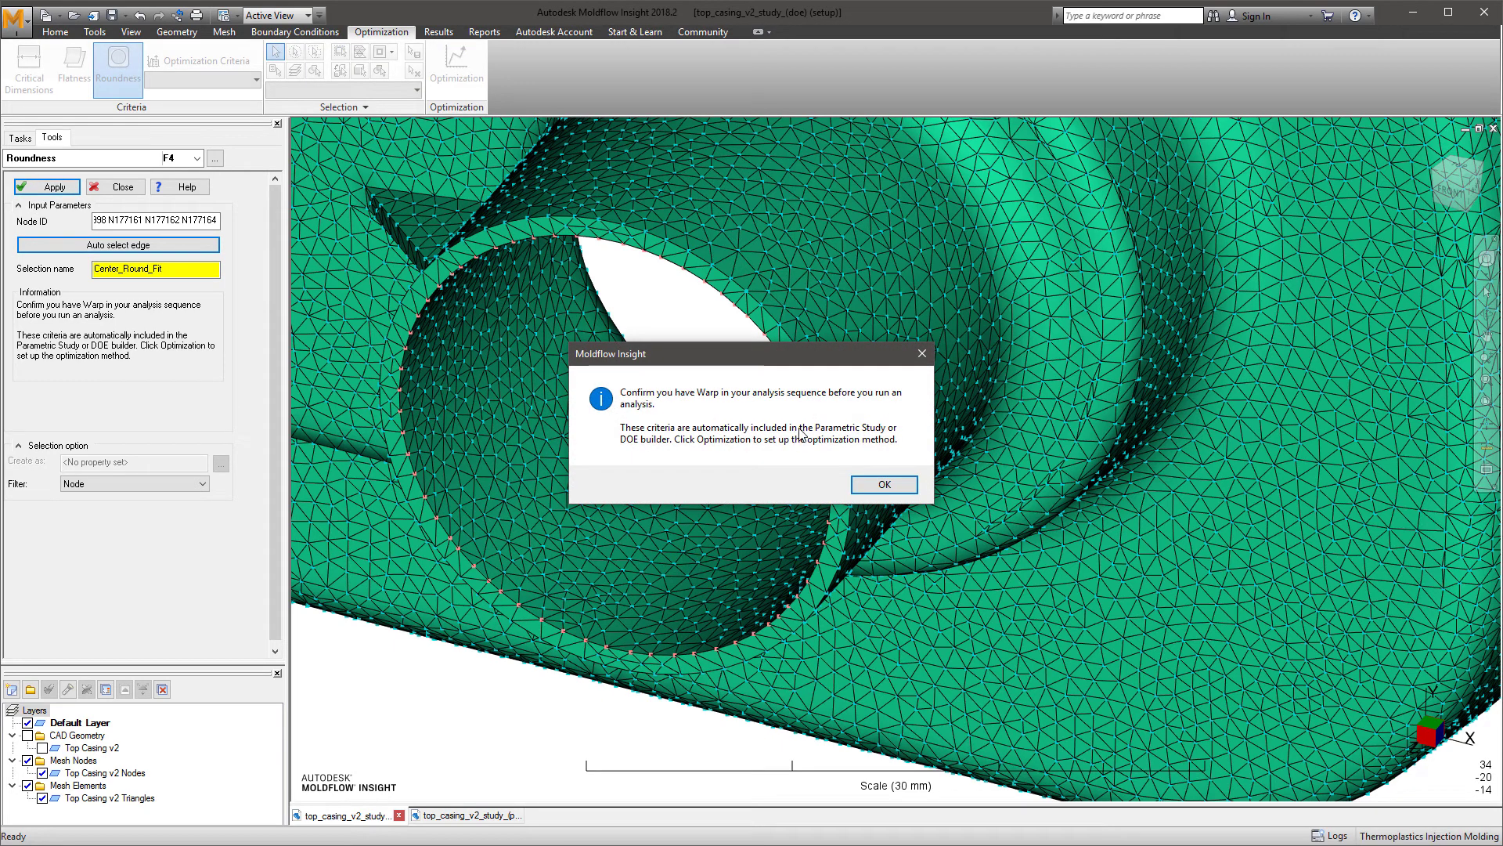
click(882, 484)
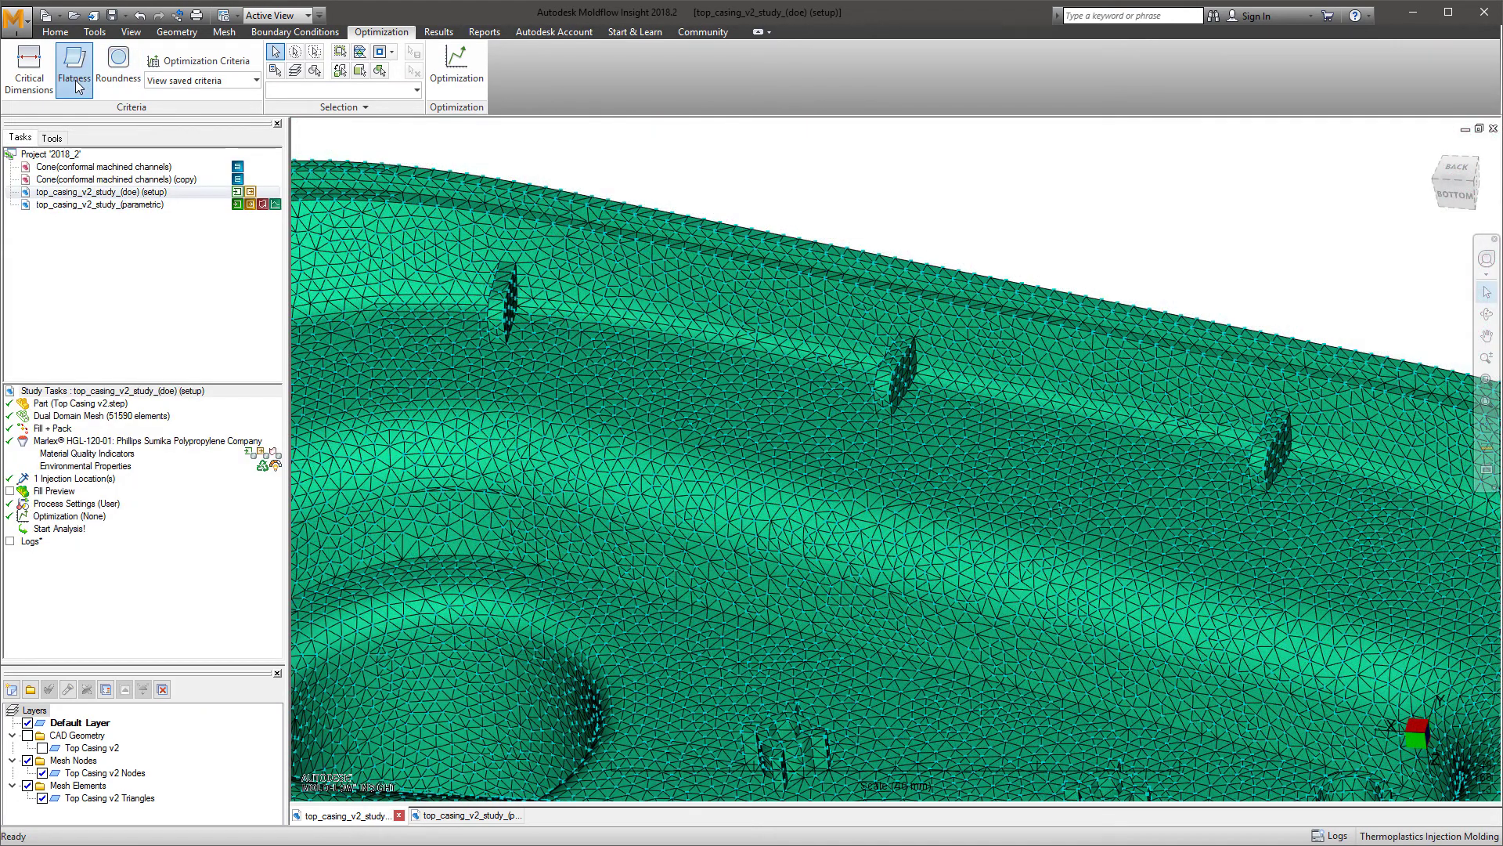
- Start a flatness criterion and select the nodes of the casing's resting ribs
click(76, 78)
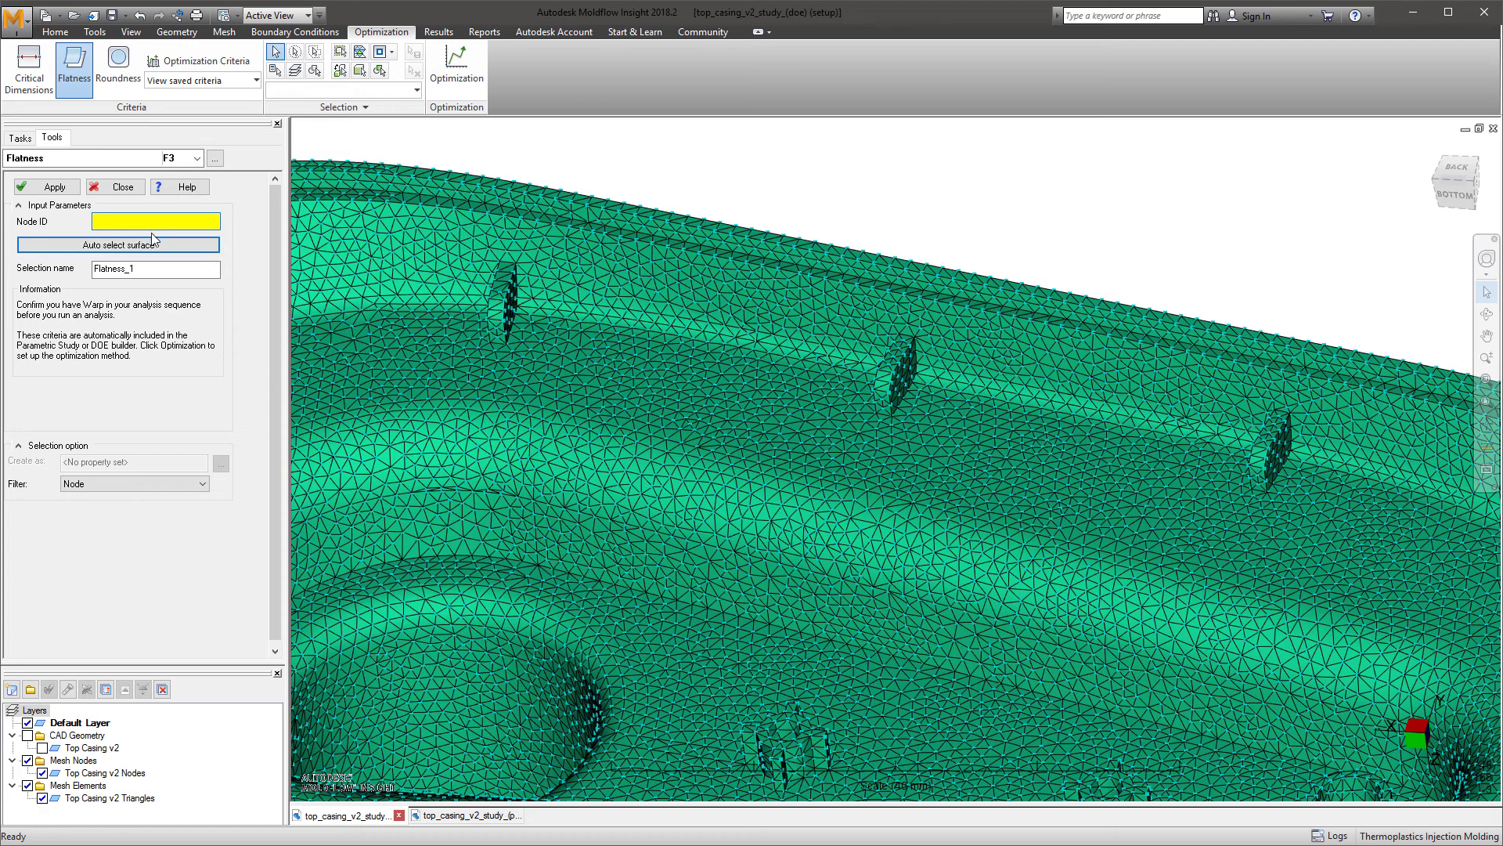
click(523, 268)
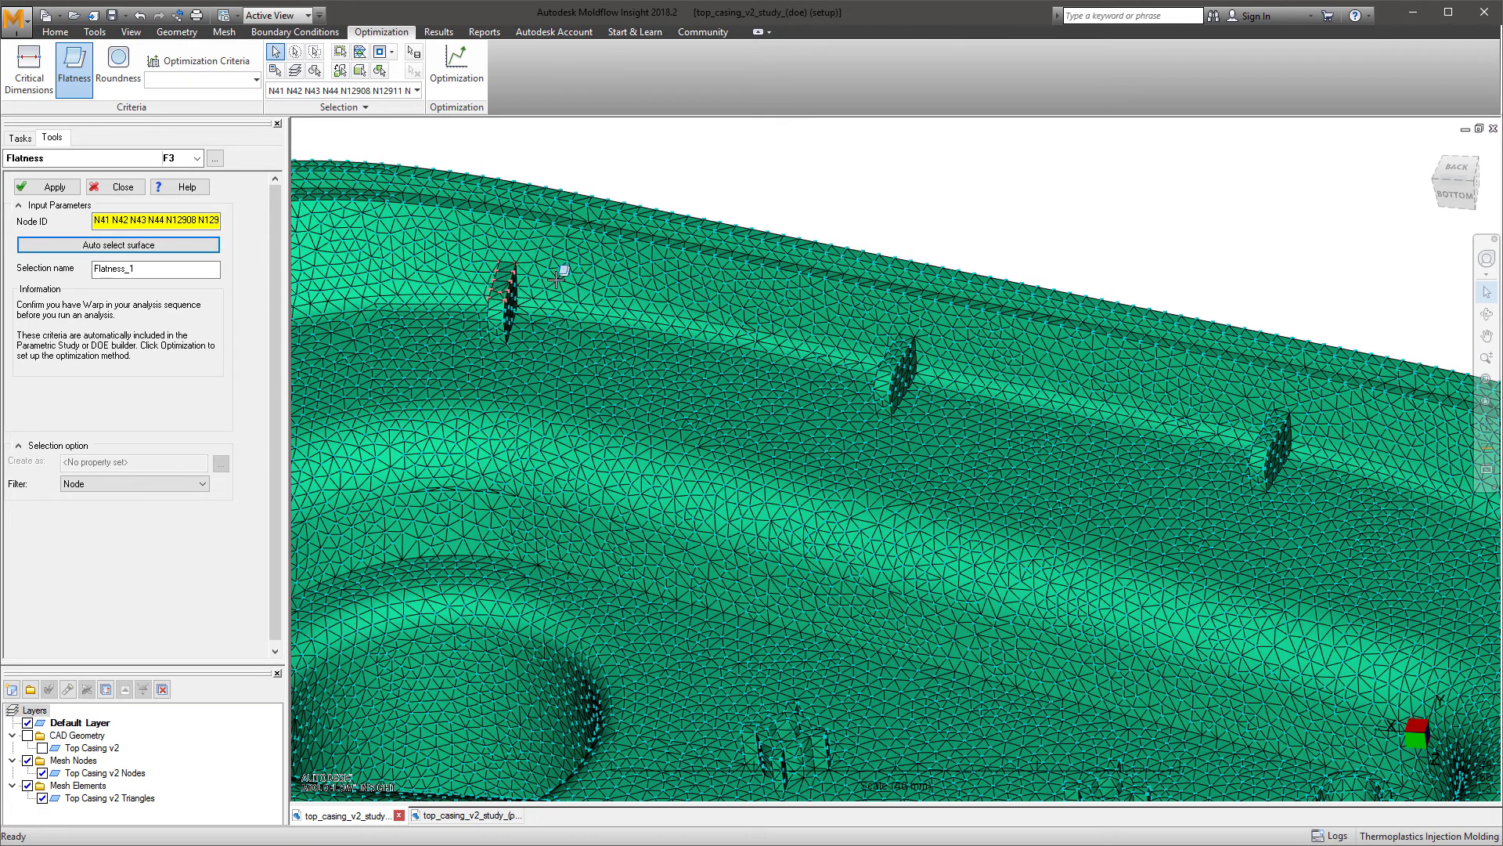
ctrl+click(895, 357)
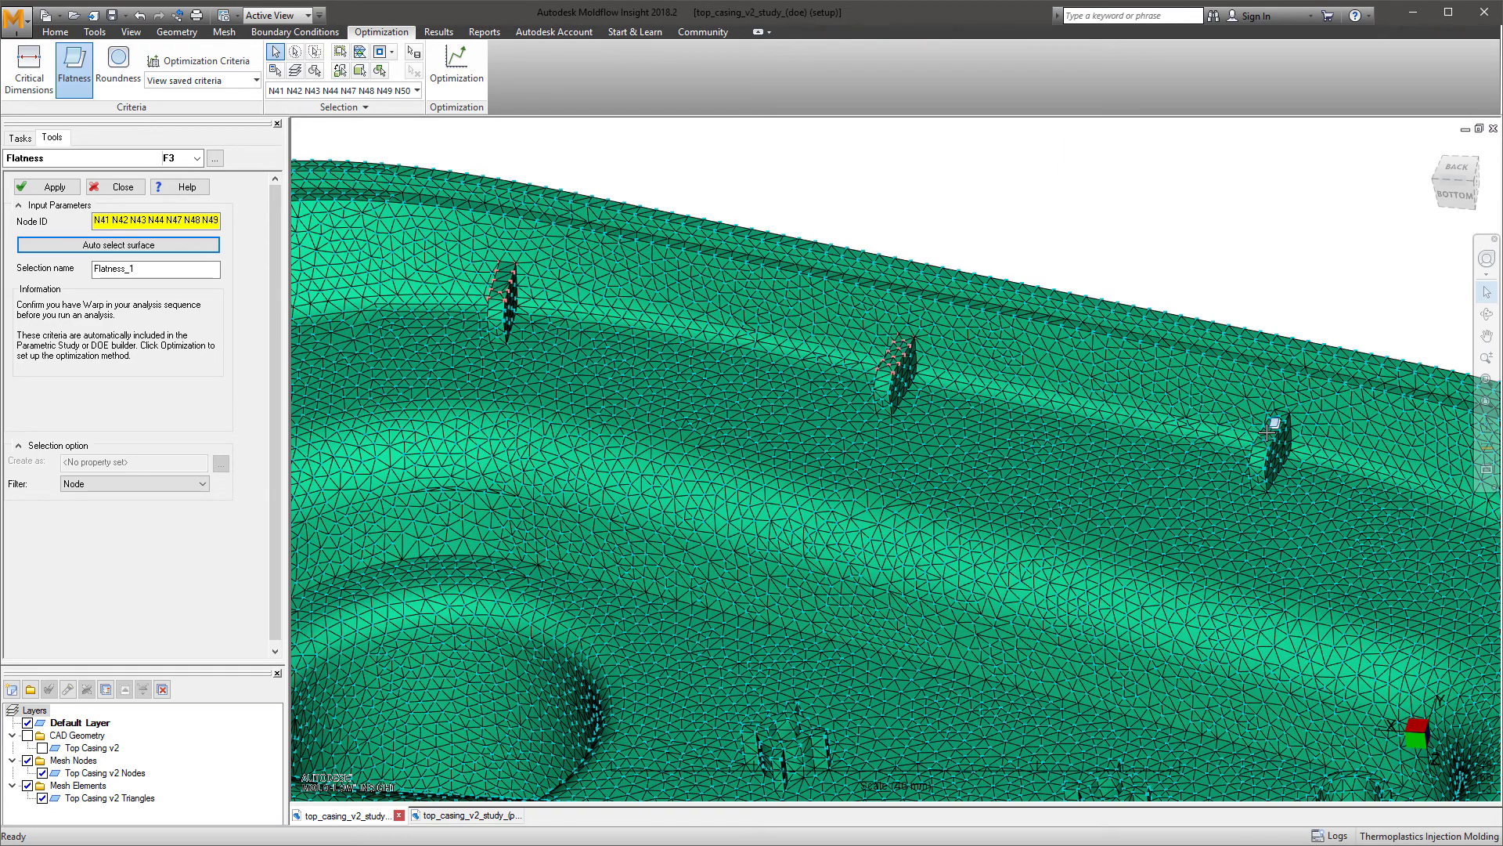
scroll(1256, 462, down, 5)
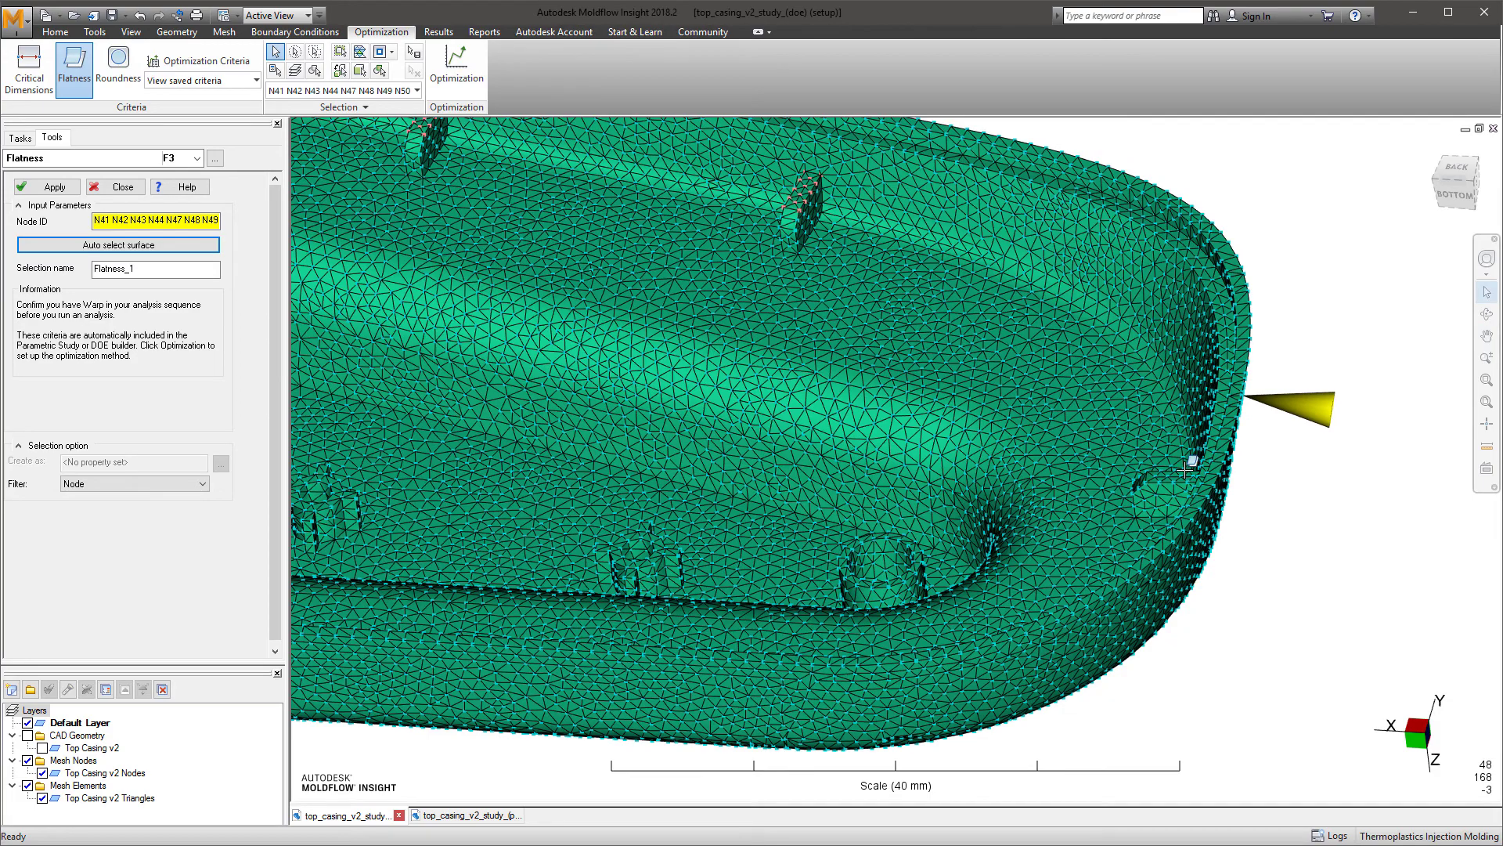
middle_drag(622, 450, 986, 548)
ctrl+click(407, 444)
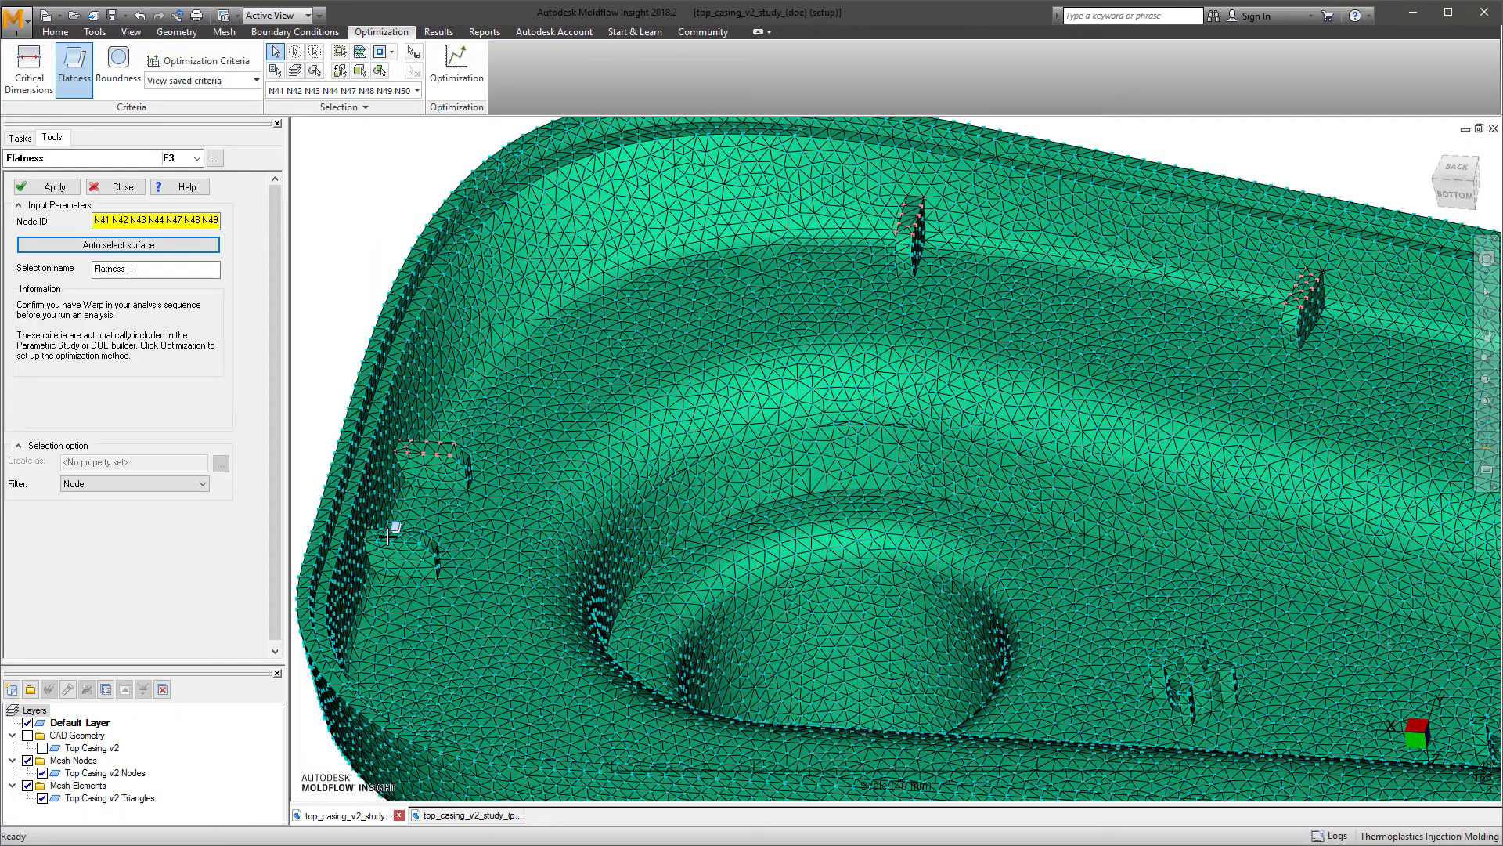
middle_drag(681, 462, 730, 263)
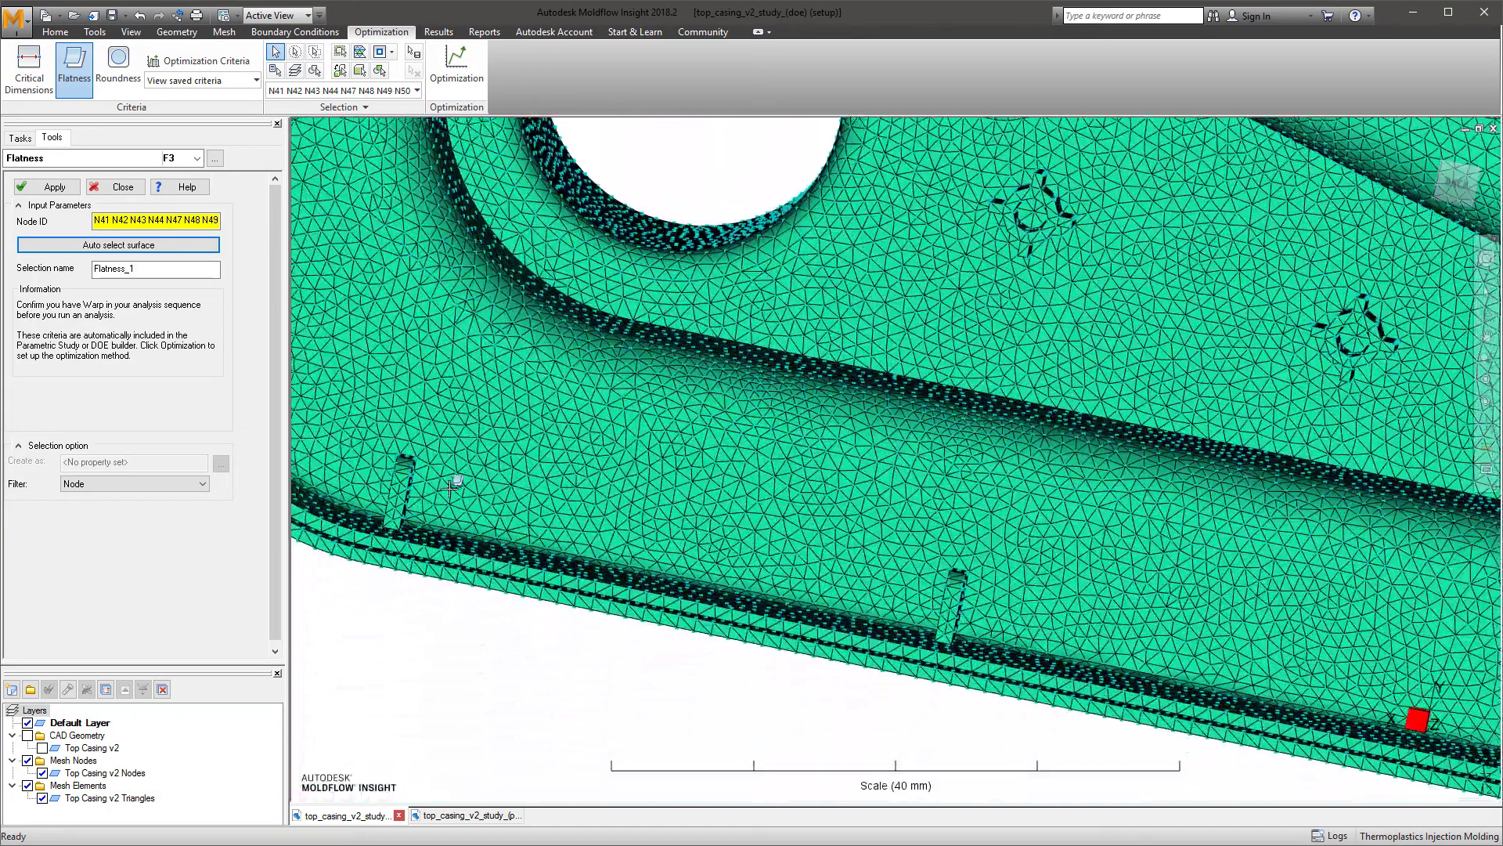
ctrl+click(401, 509)
- Rename the flatness criterion to Resting_Ribs and save it
middle_drag(1184, 611, 1002, 557)
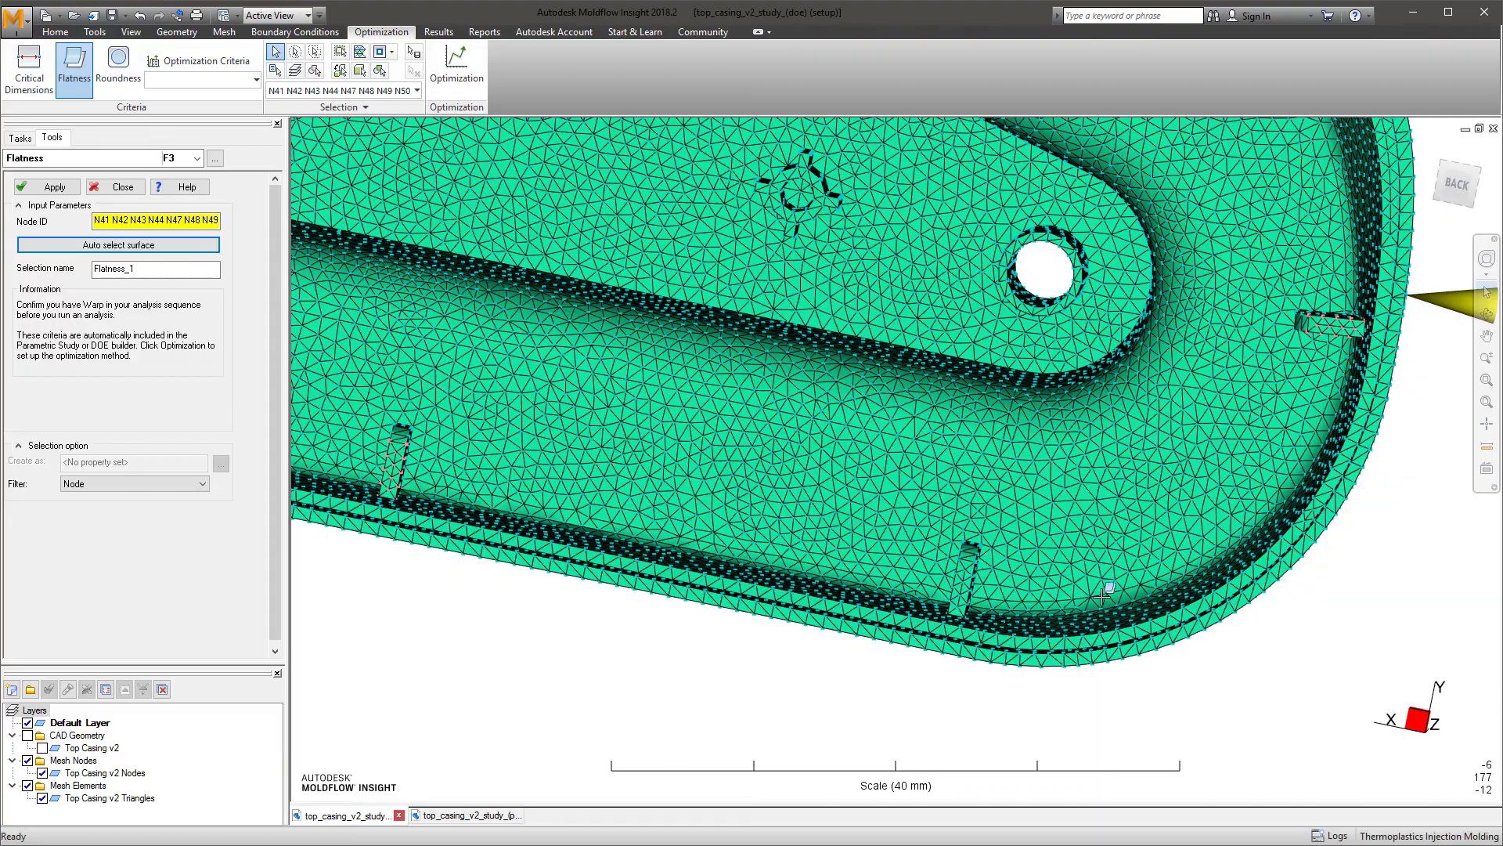
scroll(1105, 597, down, 3)
middle_drag(1114, 507, 1125, 712)
scroll(1126, 713, down, 1)
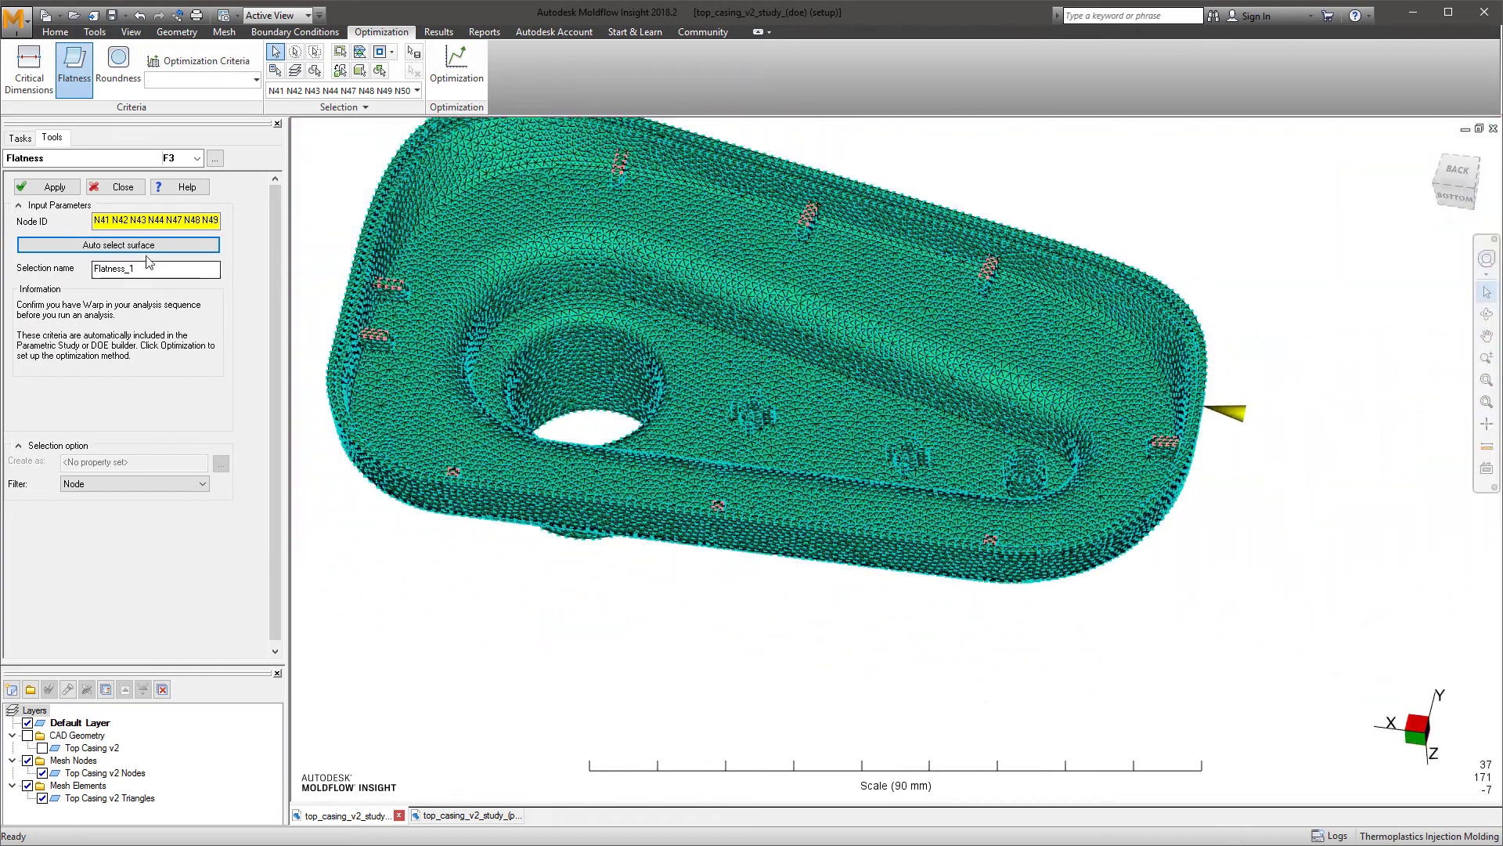
click(93, 270)
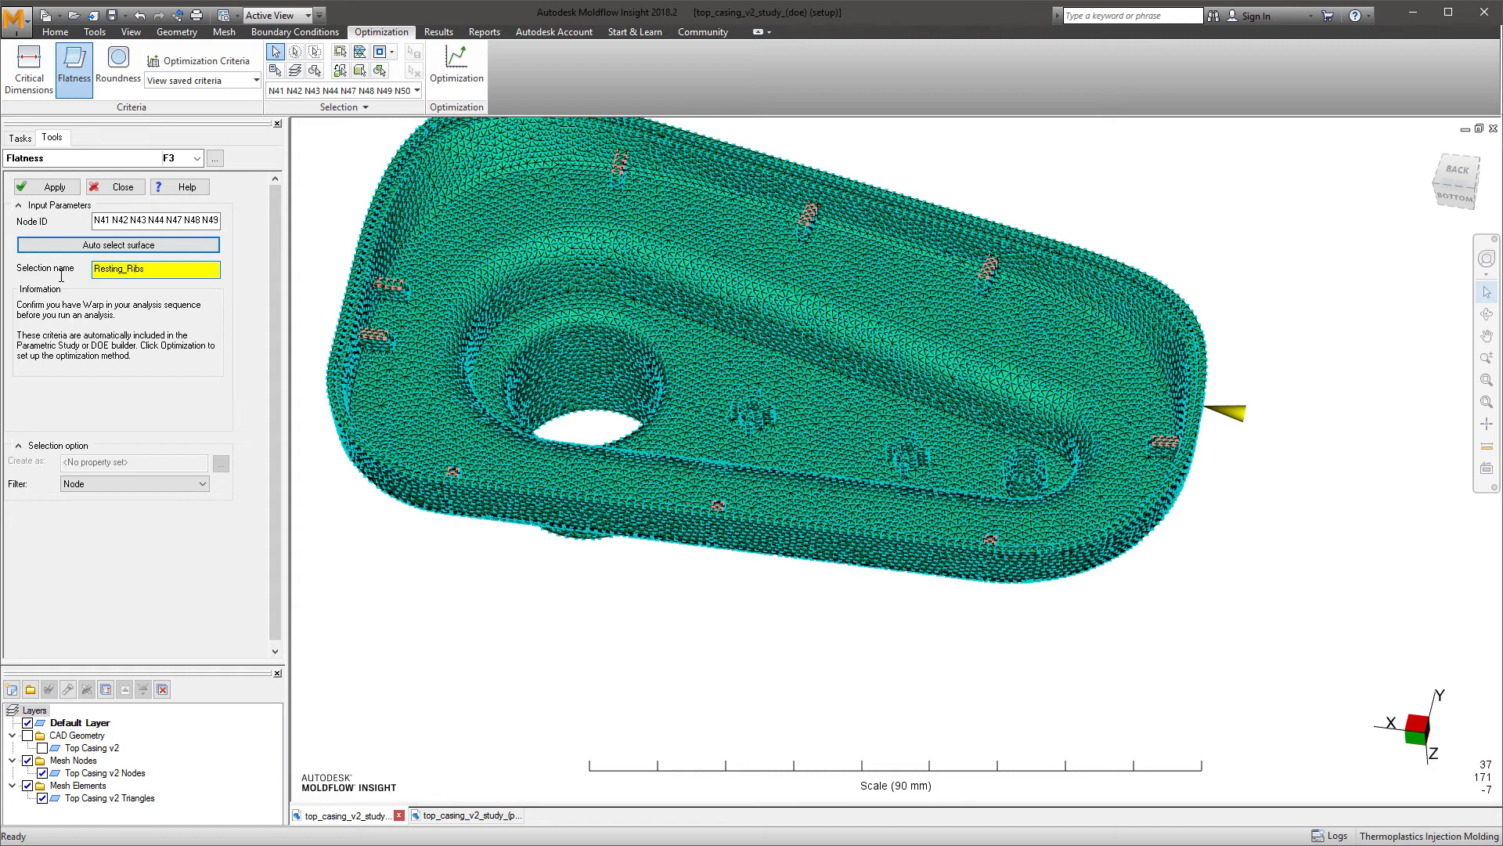
click(49, 186)
click(883, 485)
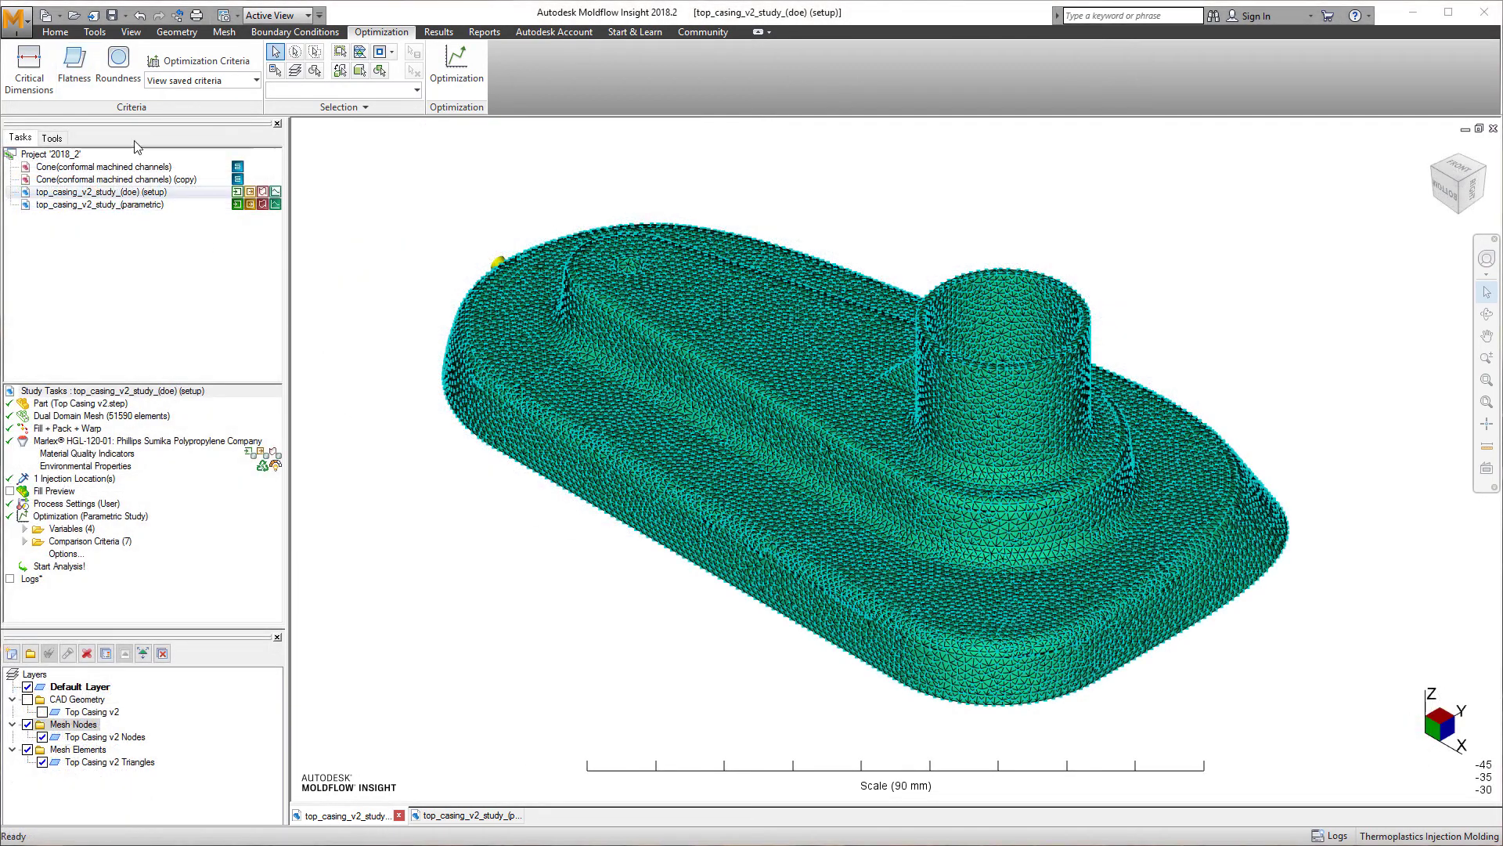
- Create an Outer_Round roundness criterion on the cylinder's top edge node loop
click(118, 62)
click(980, 364)
text(Outer_Round)
click(48, 186)
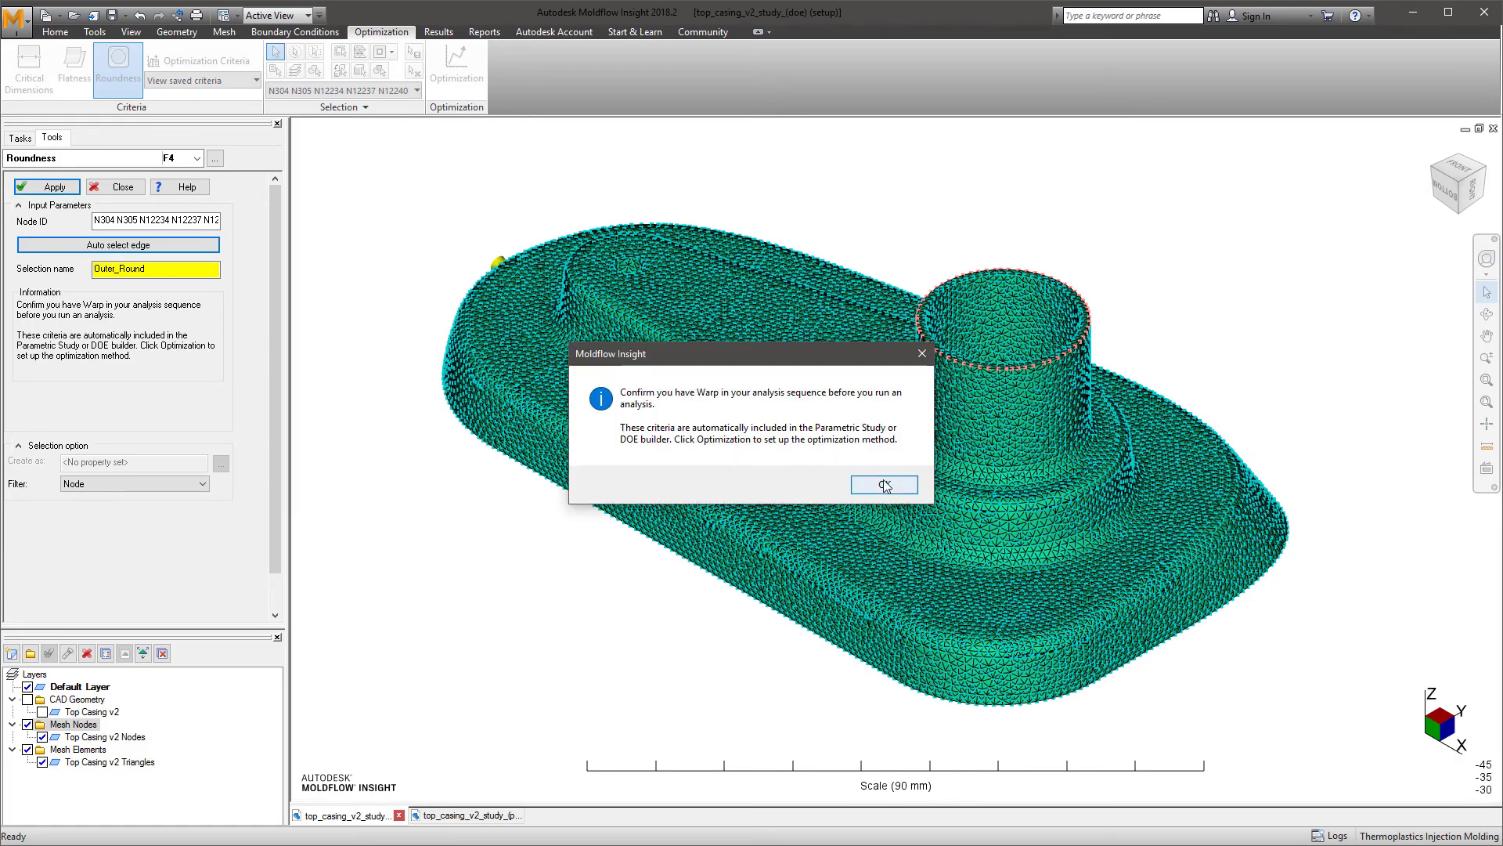
click(884, 486)
click(120, 188)
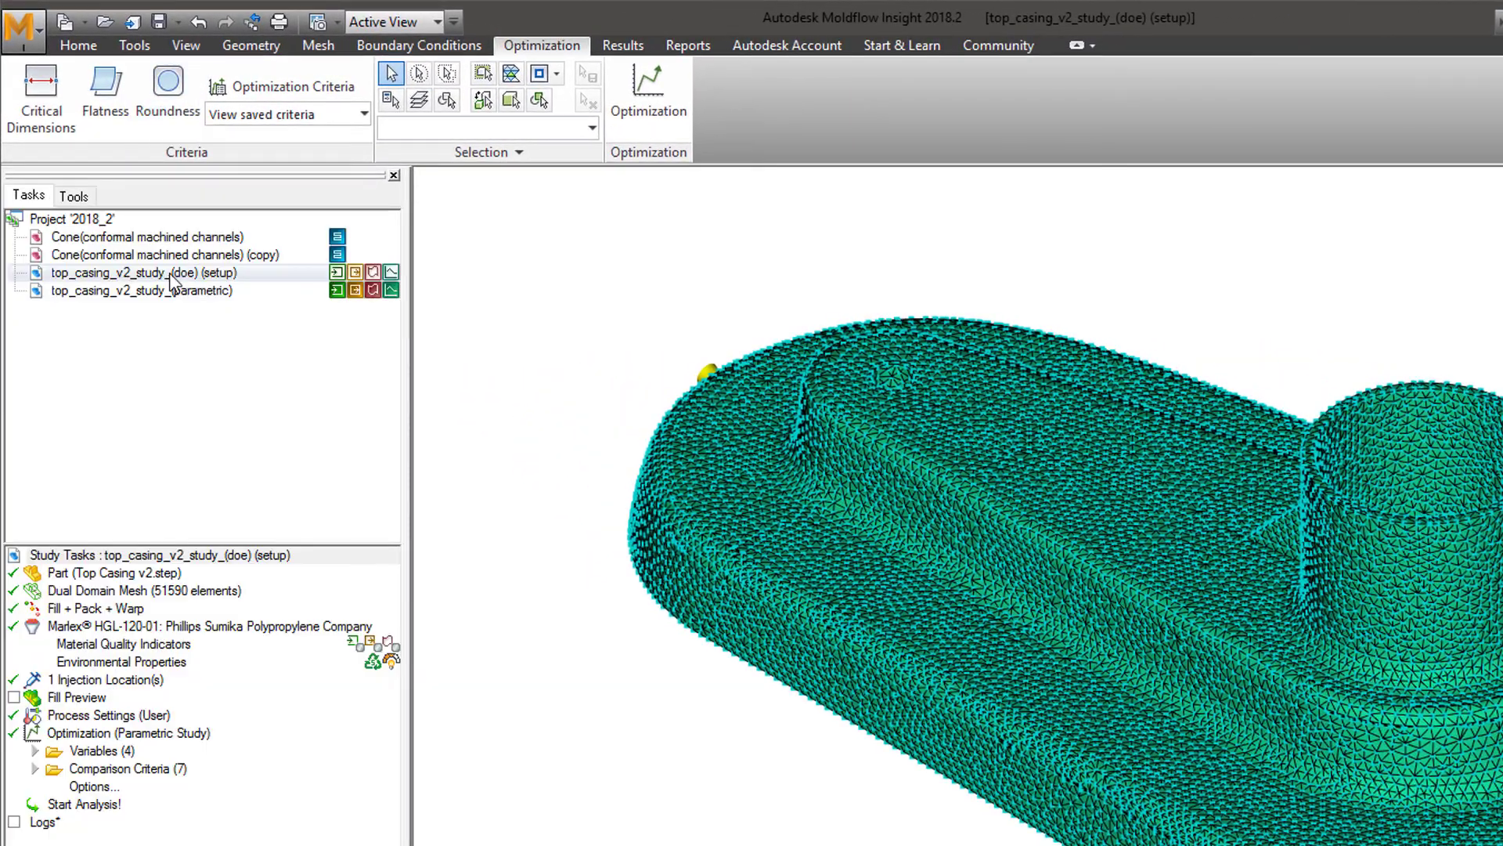
- Delete the Outer_Round criterion in the saved criteria manager
click(364, 115)
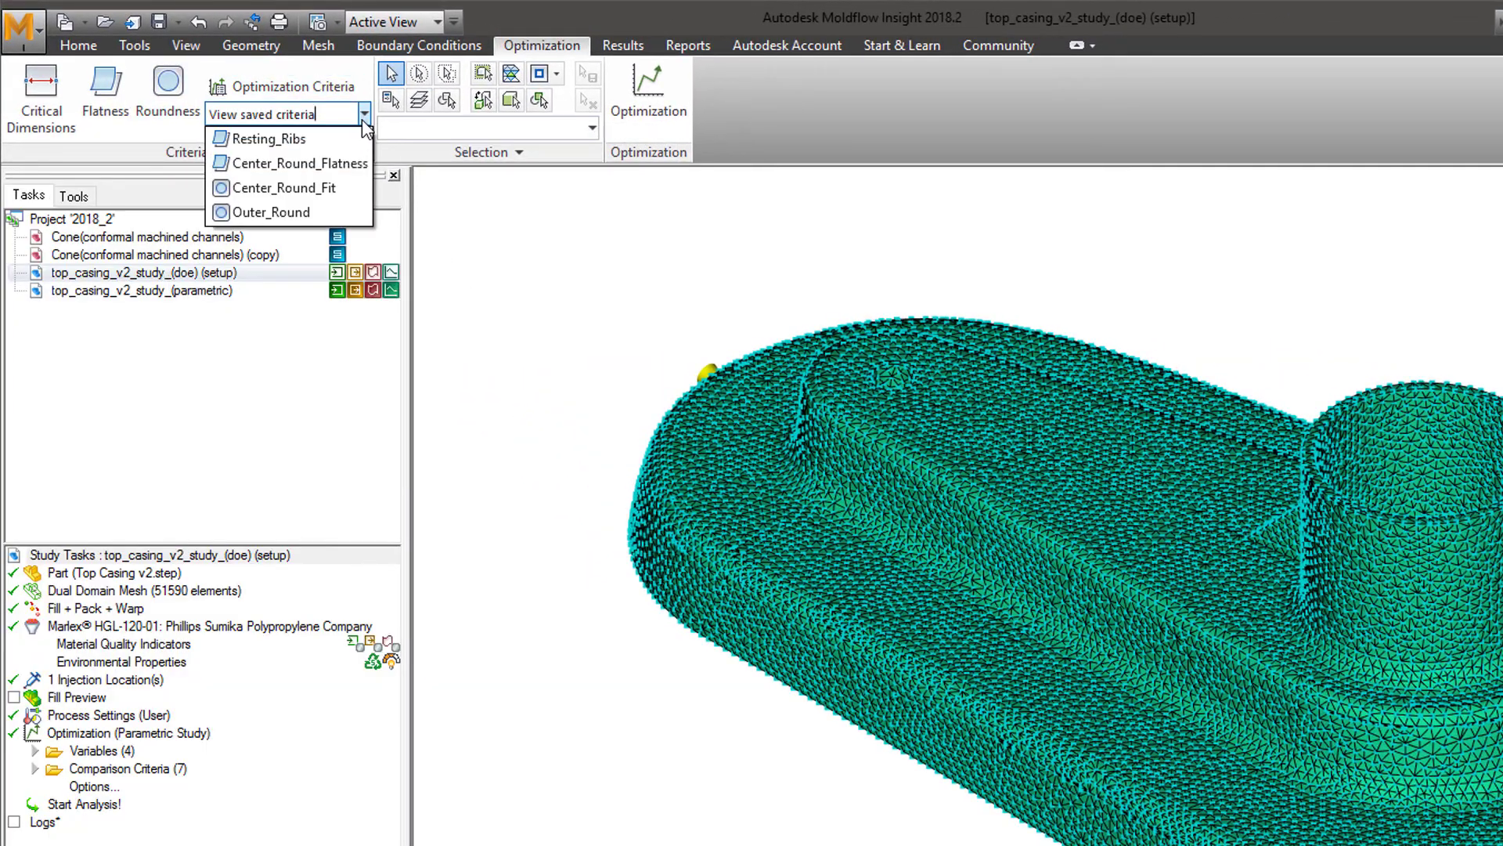
click(347, 211)
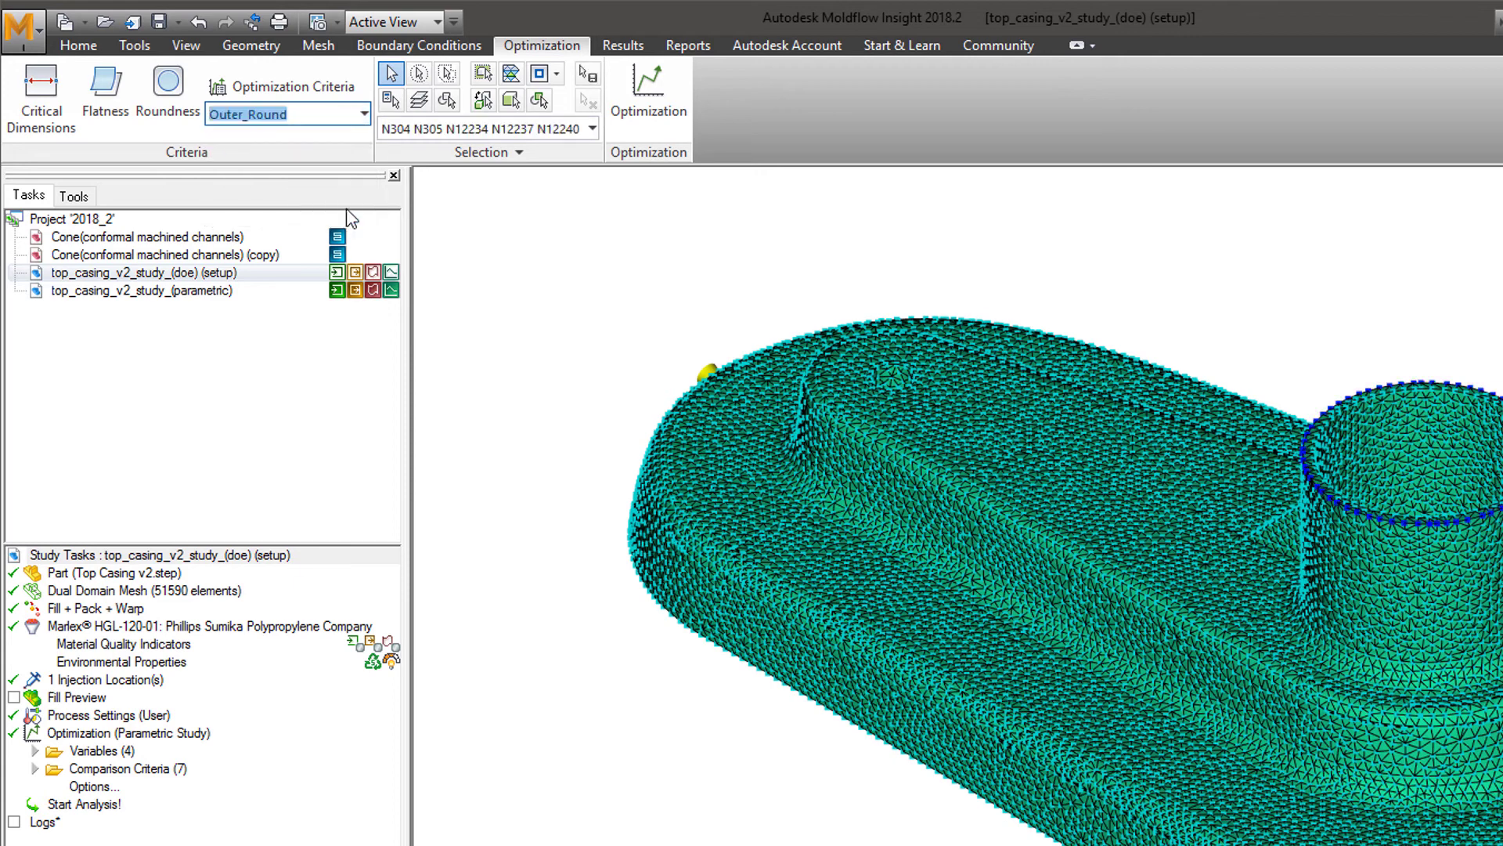
click(282, 87)
click(112, 328)
click(112, 360)
click(111, 380)
click(108, 270)
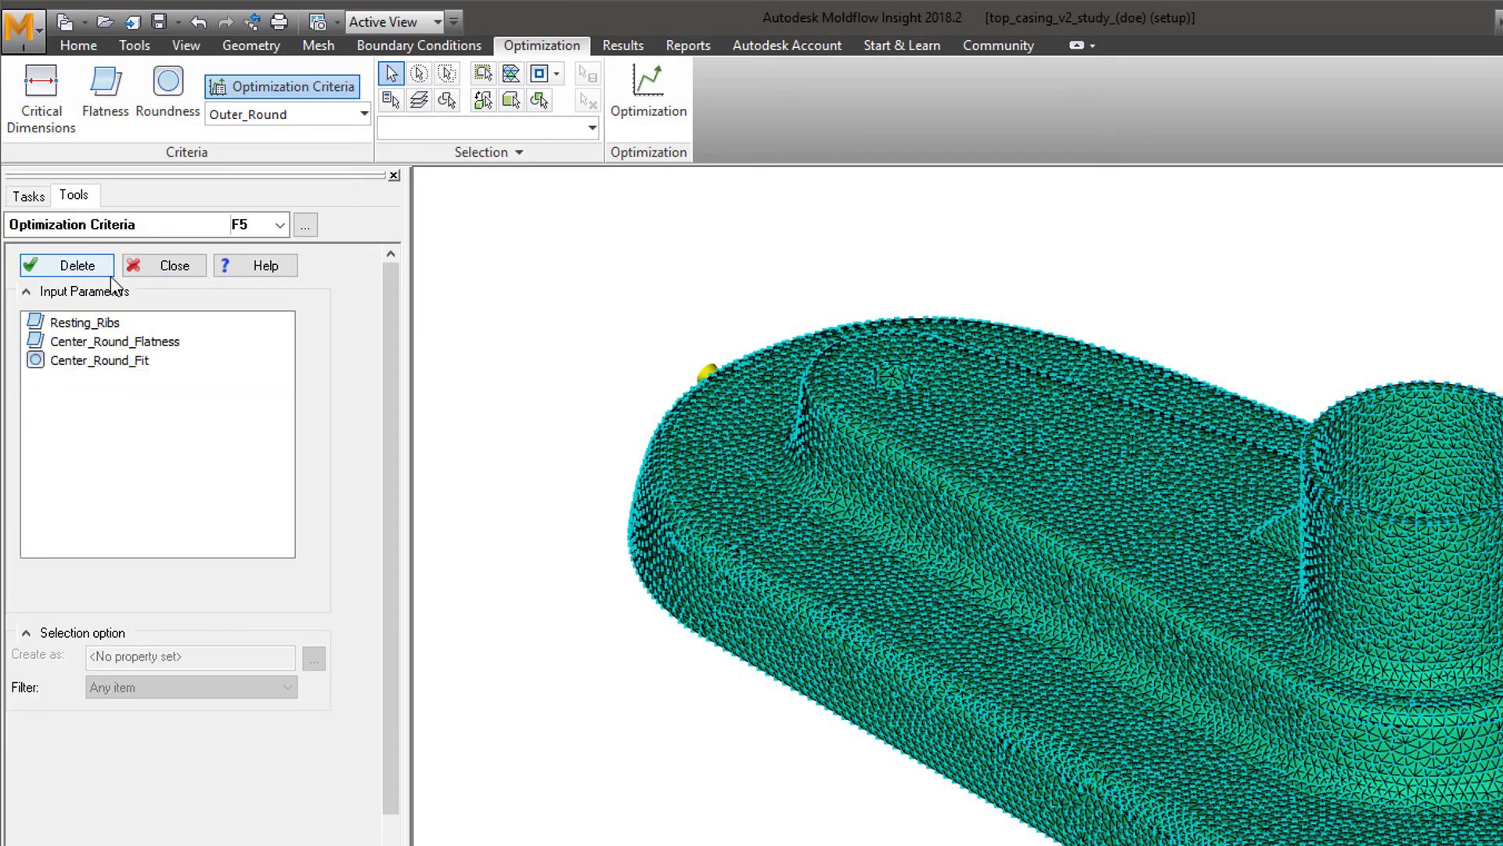
click(174, 265)
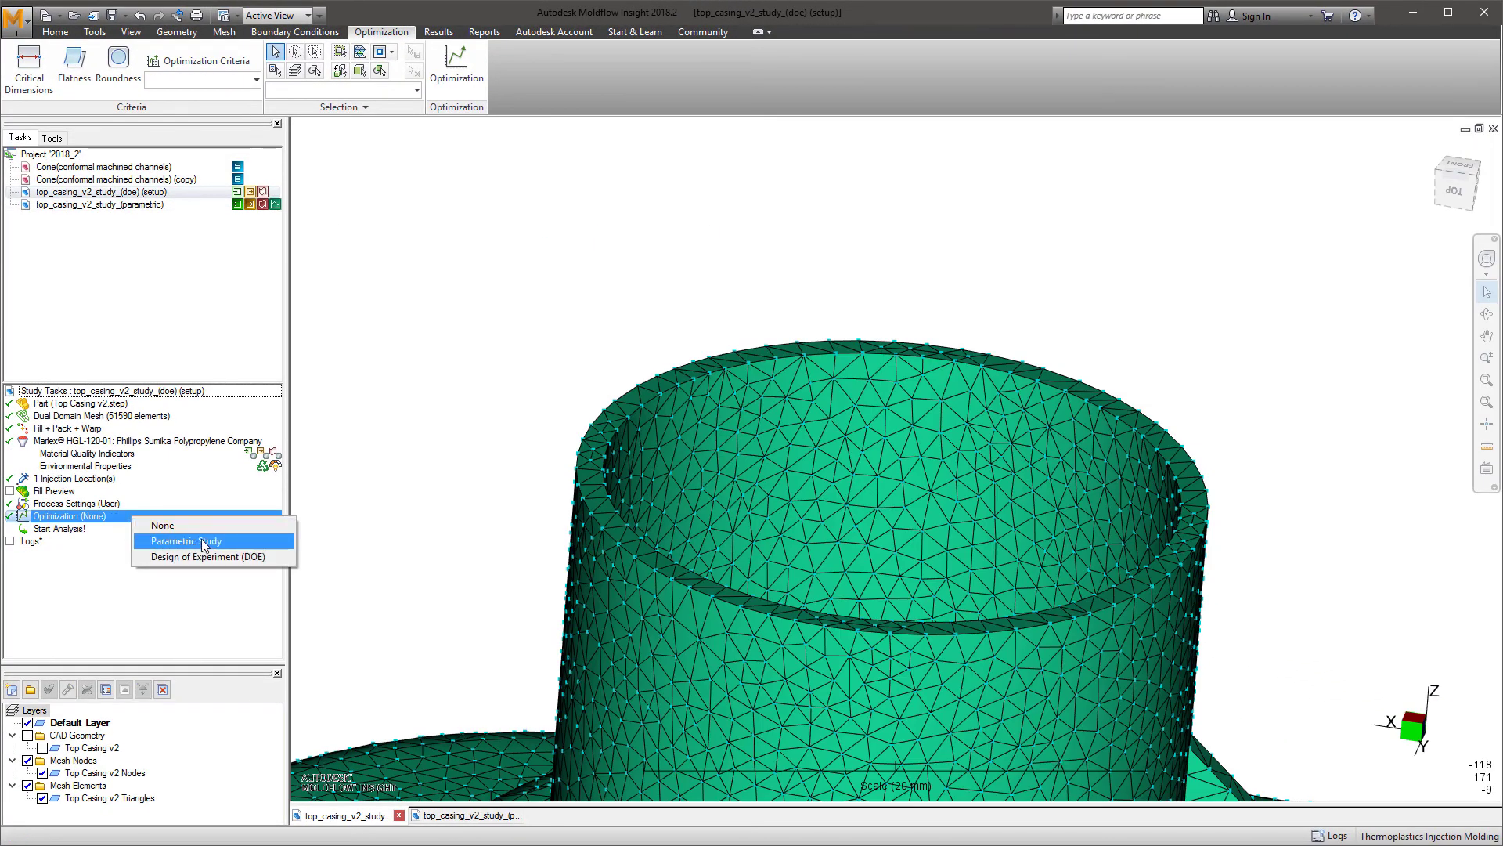
- Convert the optimization to a parametric study, dropping Fill+pack and Center_Round_Flatness comparison criteria
click(217, 543)
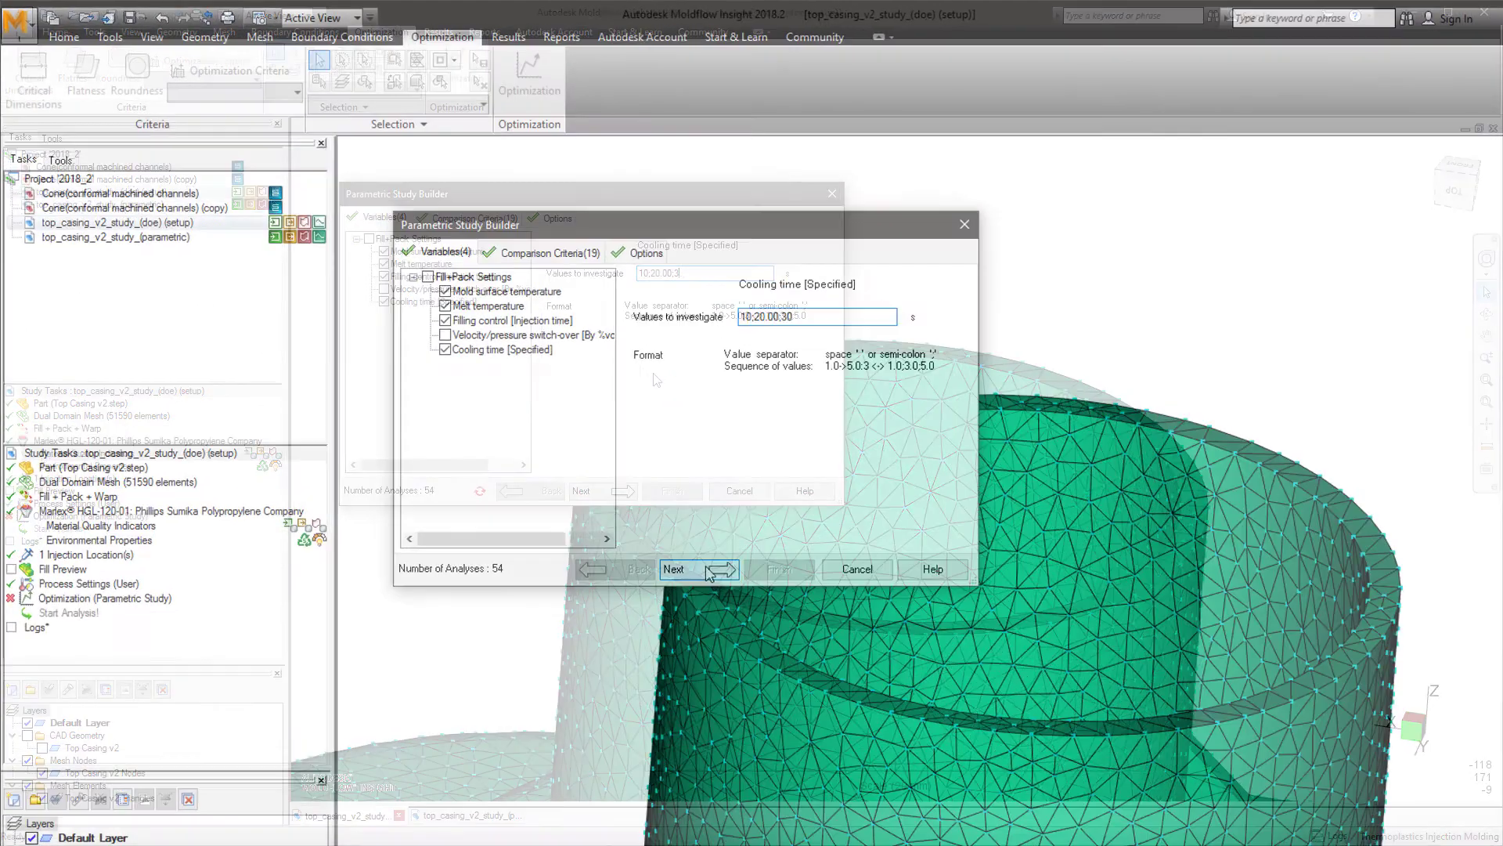
click(608, 488)
click(504, 325)
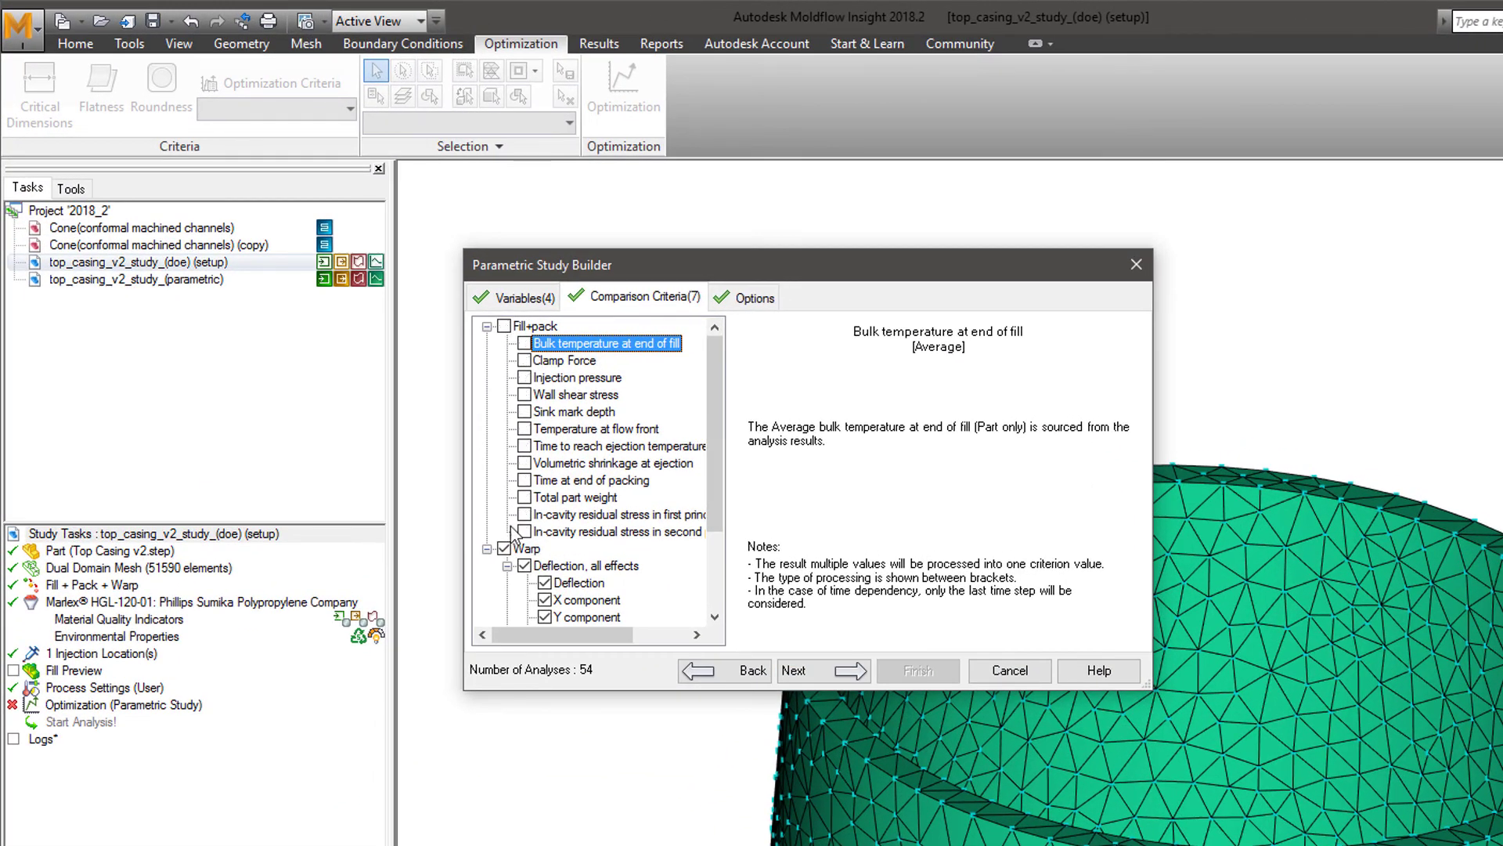
scroll(707, 517, down, 3)
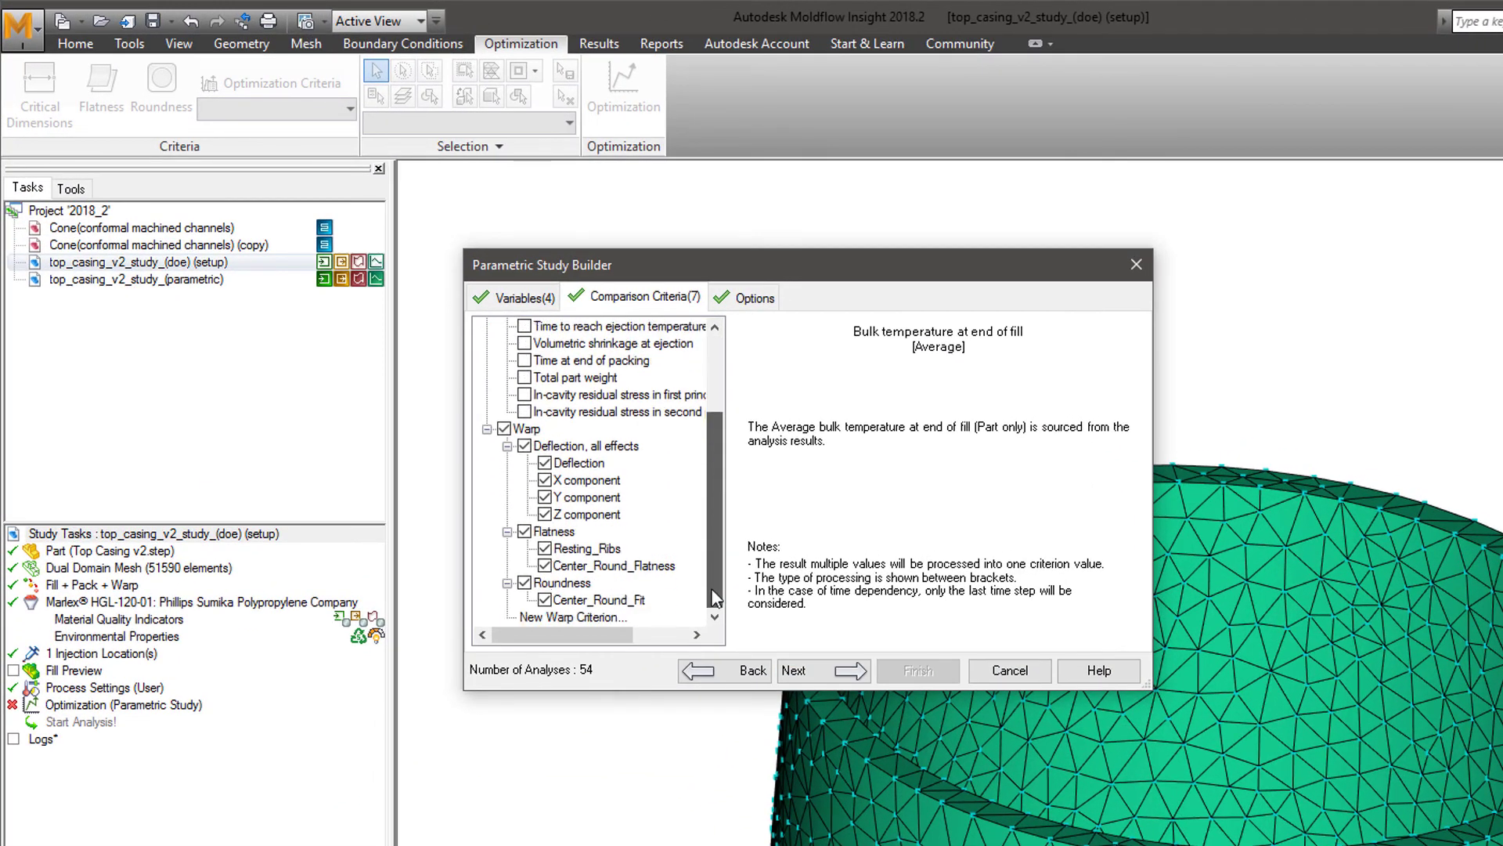
click(545, 566)
click(583, 549)
click(818, 671)
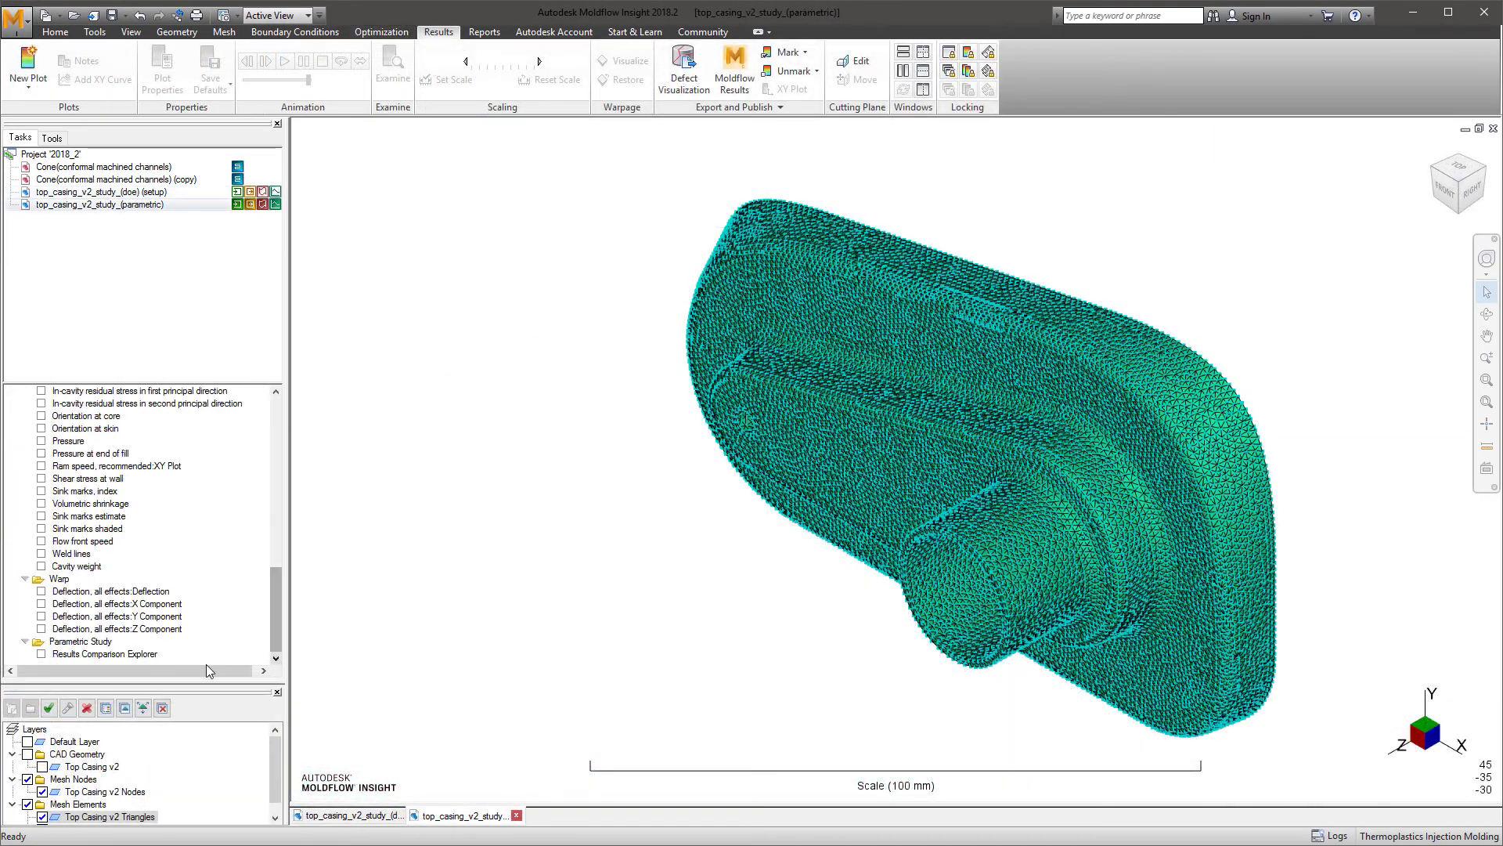
- Open the Results Comparison Explorer and filter Center_Round_Fit roundness to at most 0.1303 mm
click(41, 665)
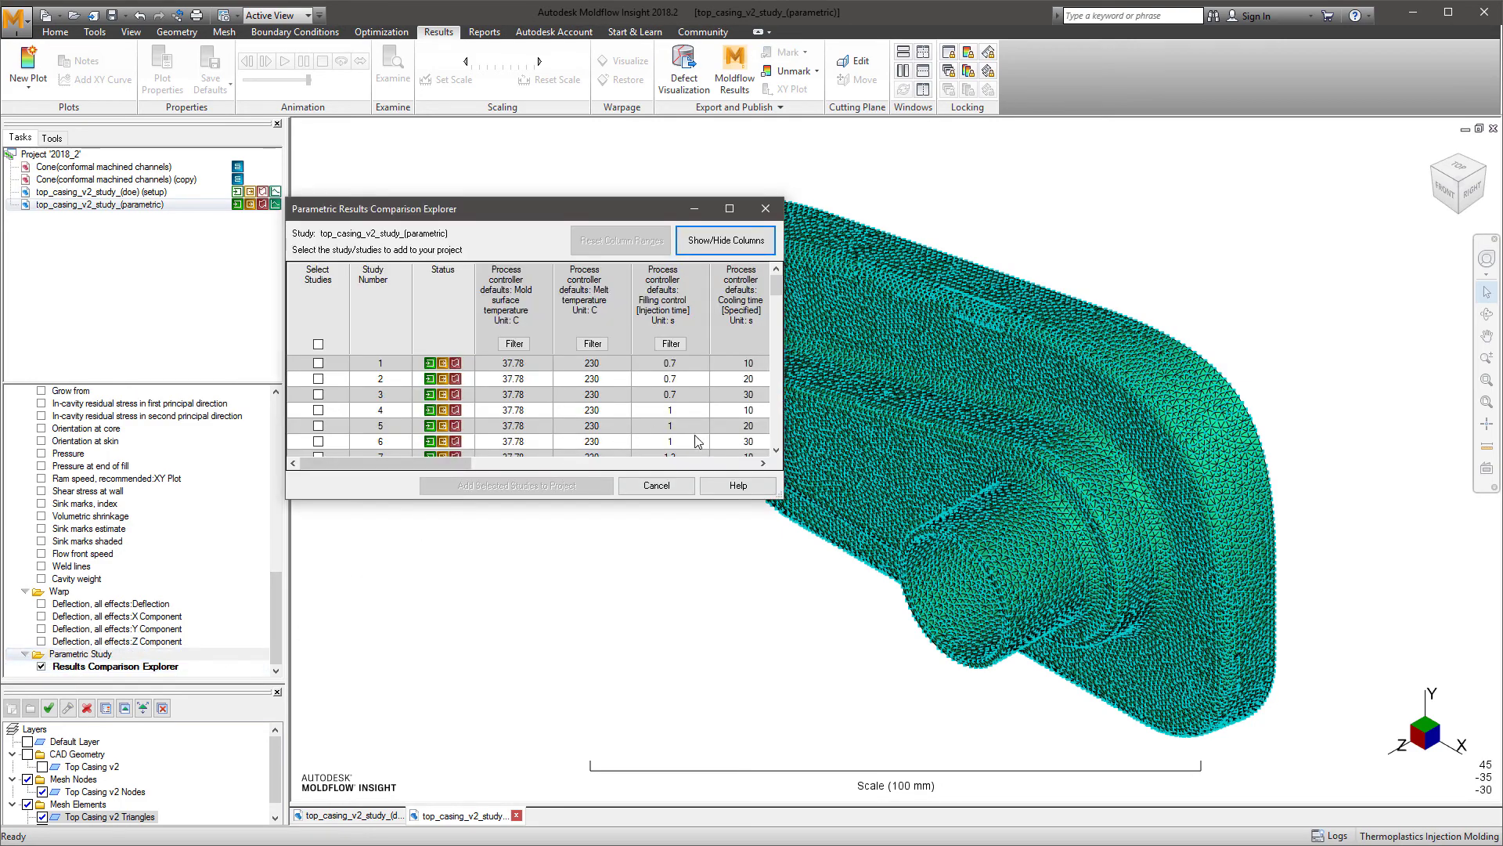
drag(782, 498, 1454, 669)
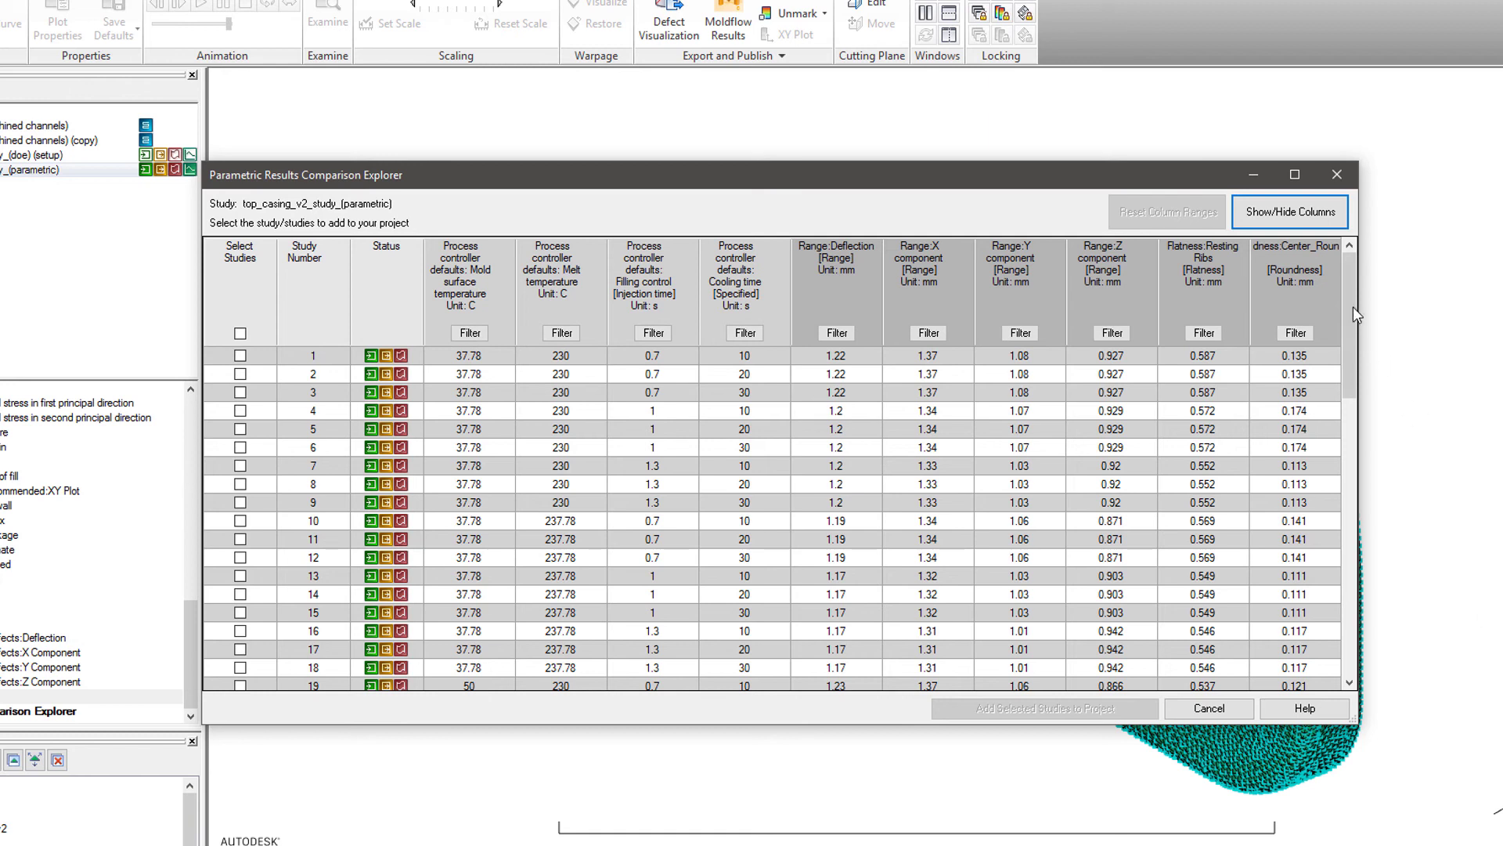
click(1295, 333)
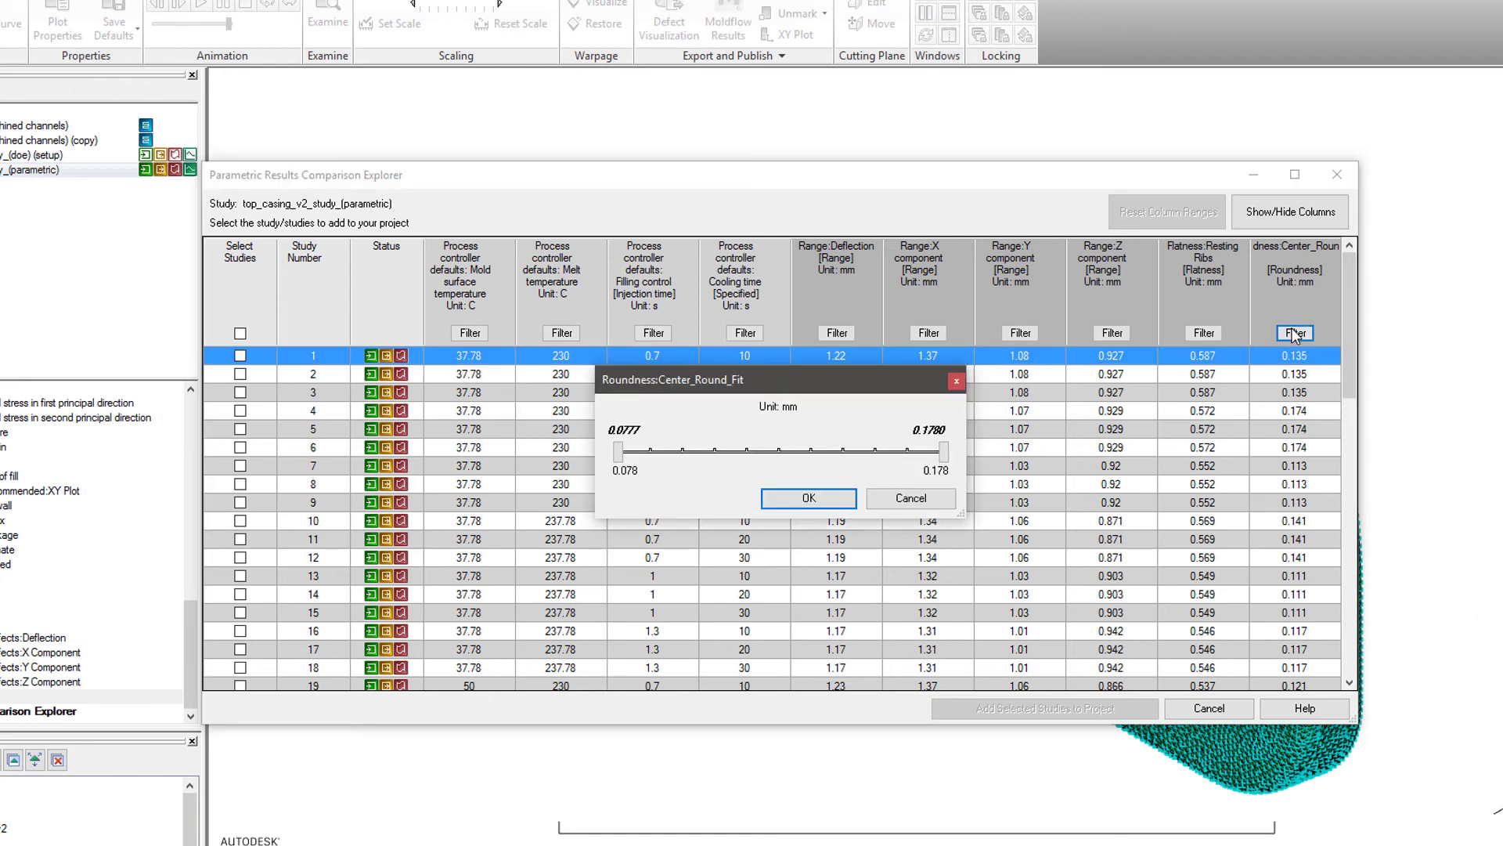
drag(945, 462, 787, 469)
click(809, 498)
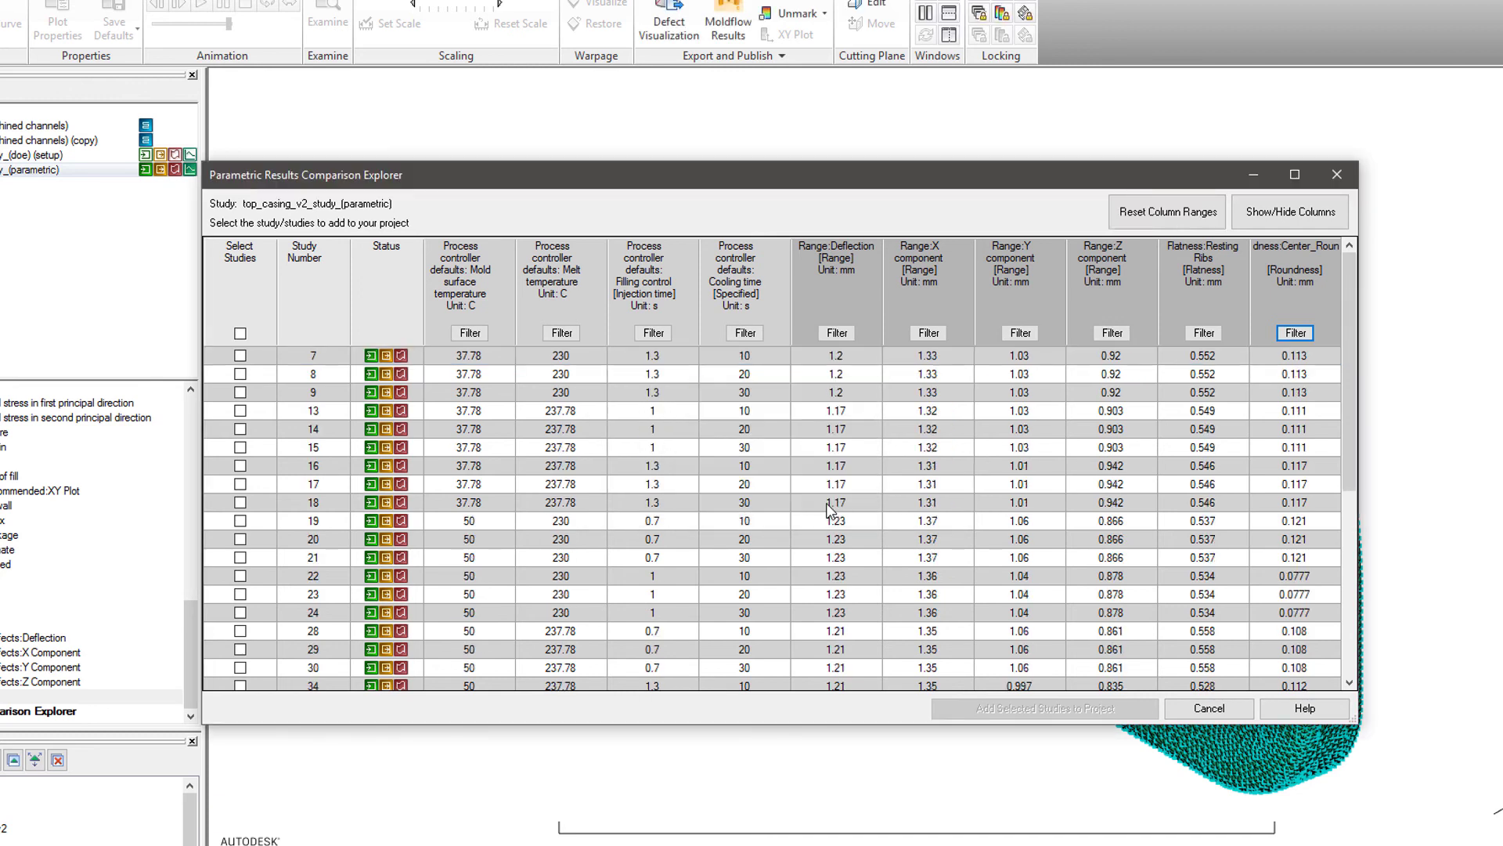
- Filter Resting Ribs flatness to an upper limit of 0.5250 mm
click(1204, 333)
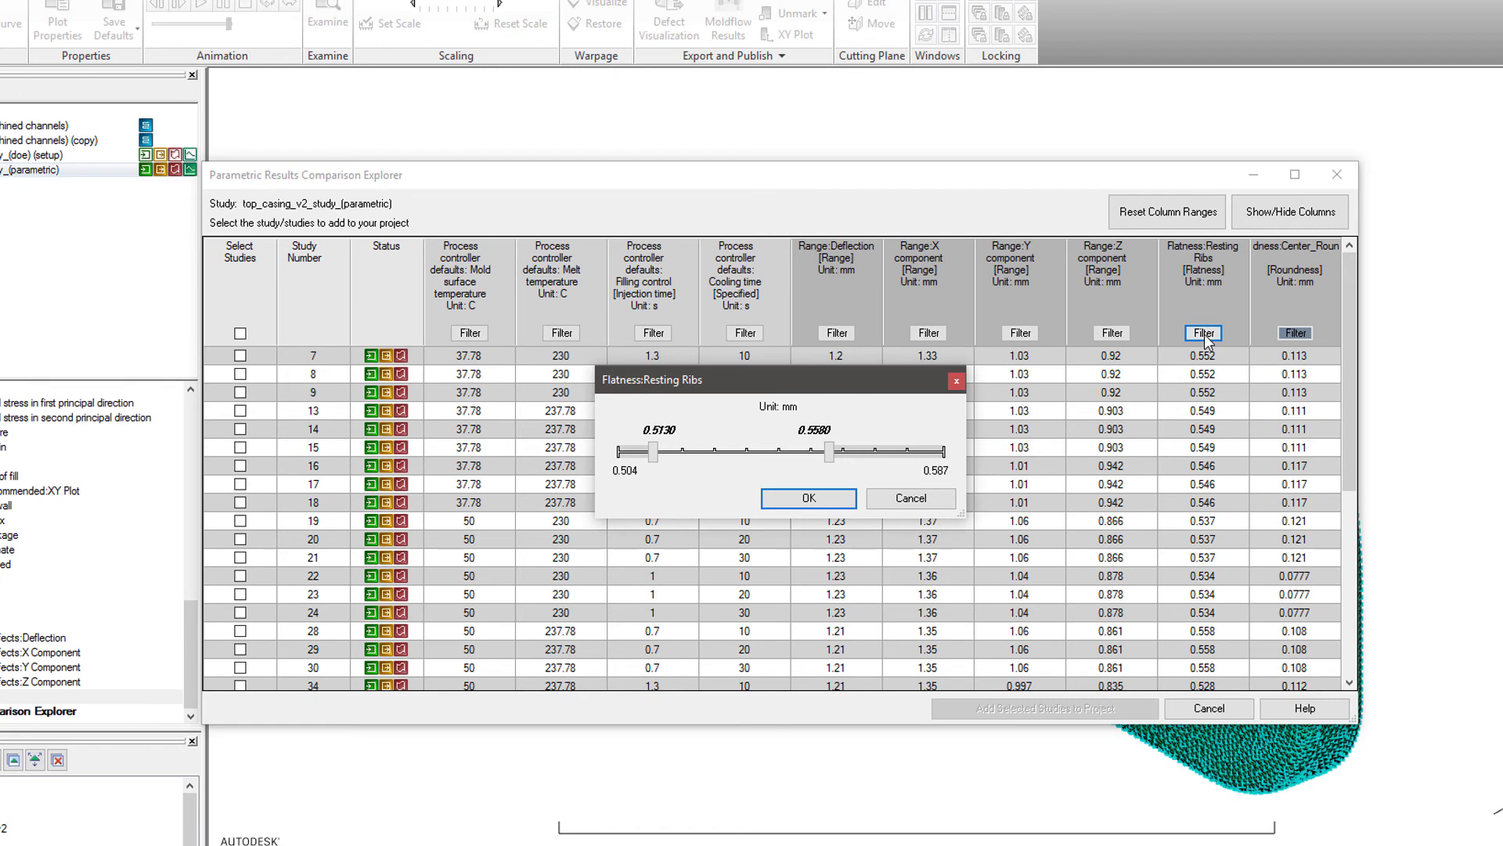
drag(829, 453, 700, 455)
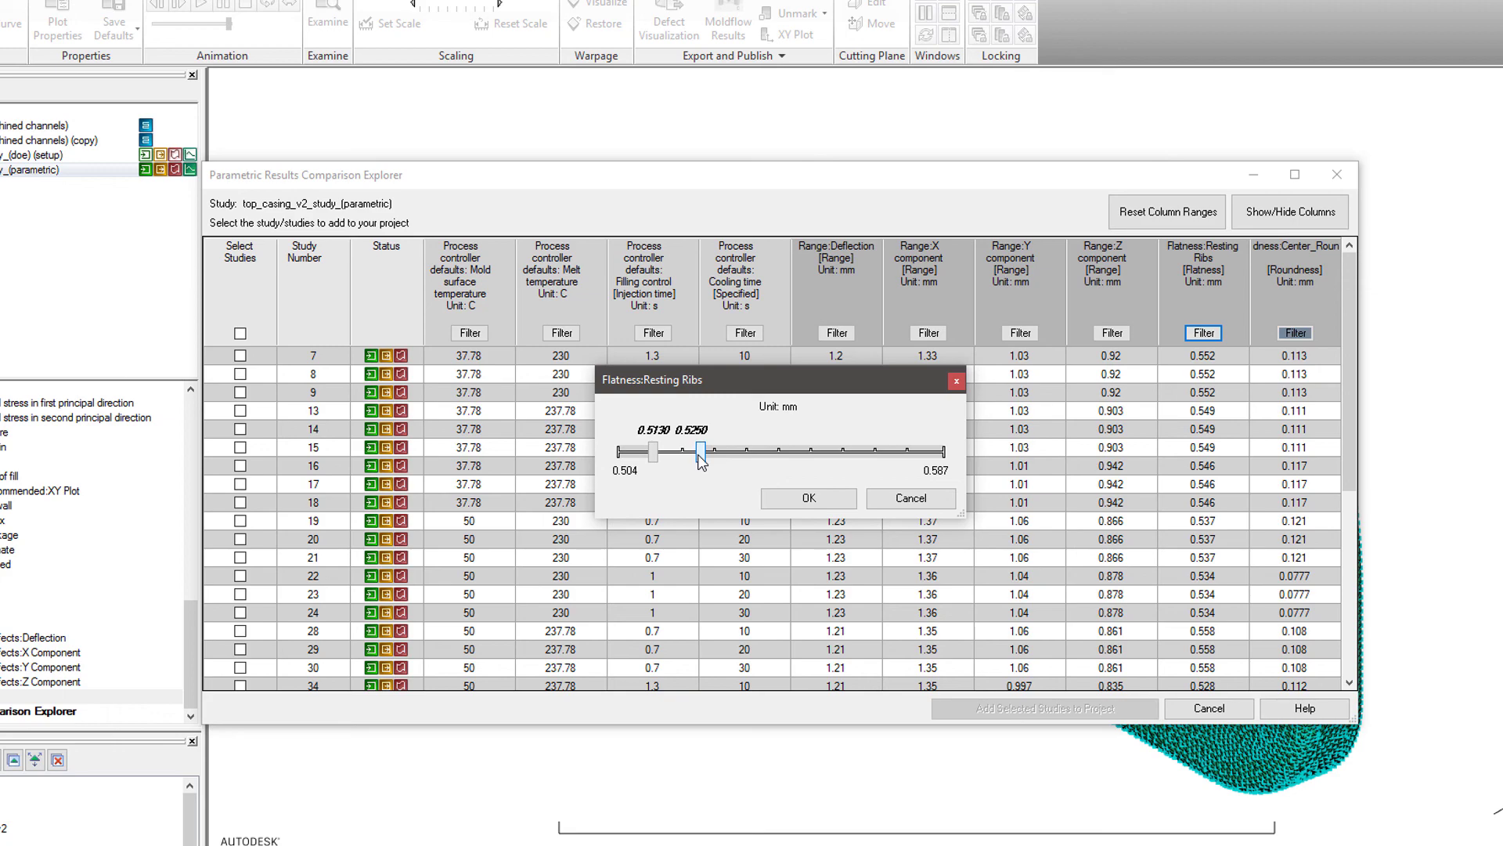
click(782, 501)
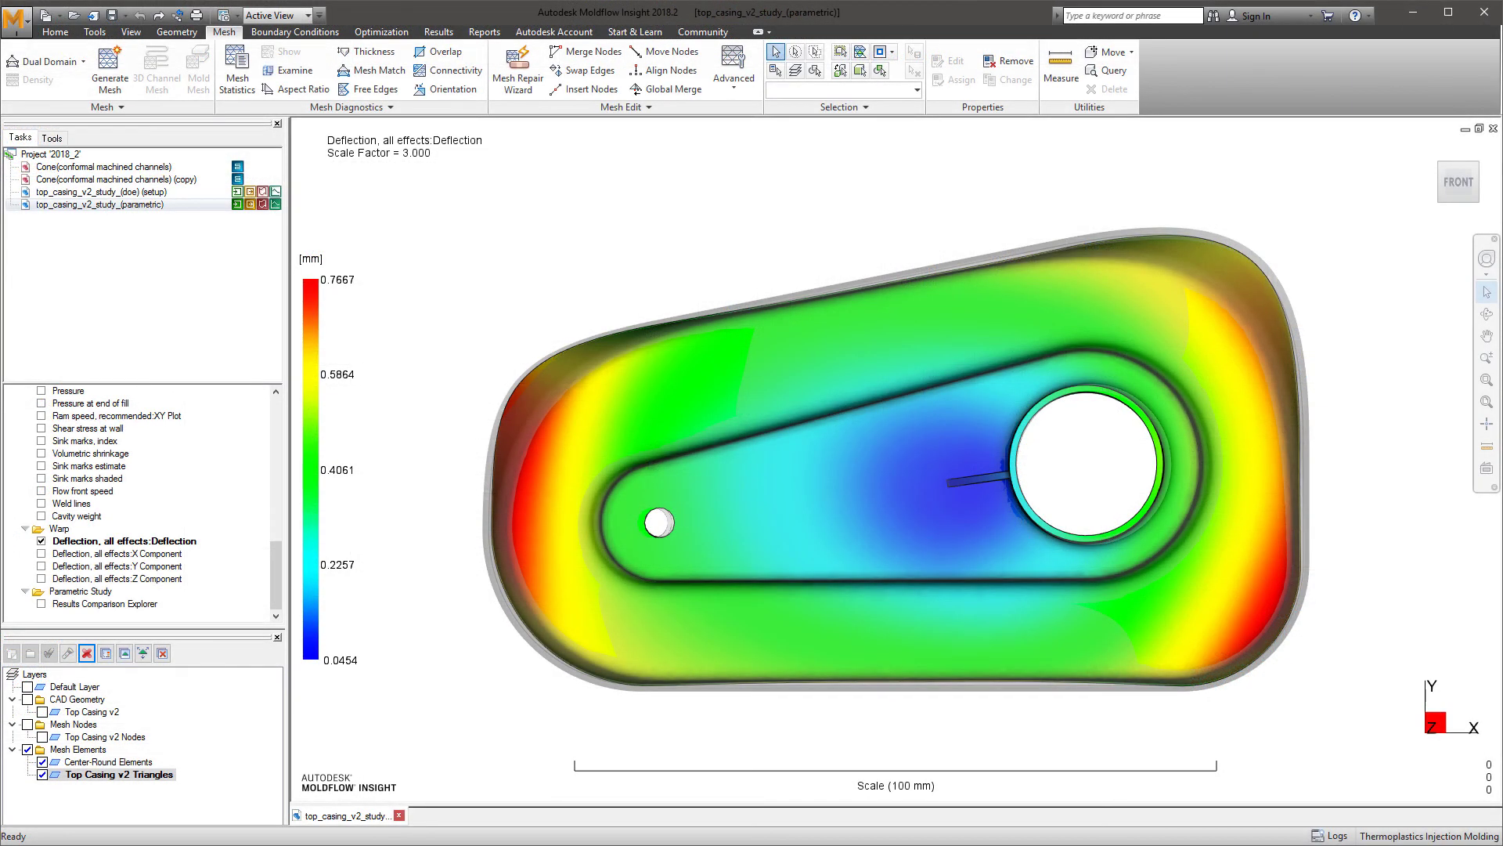